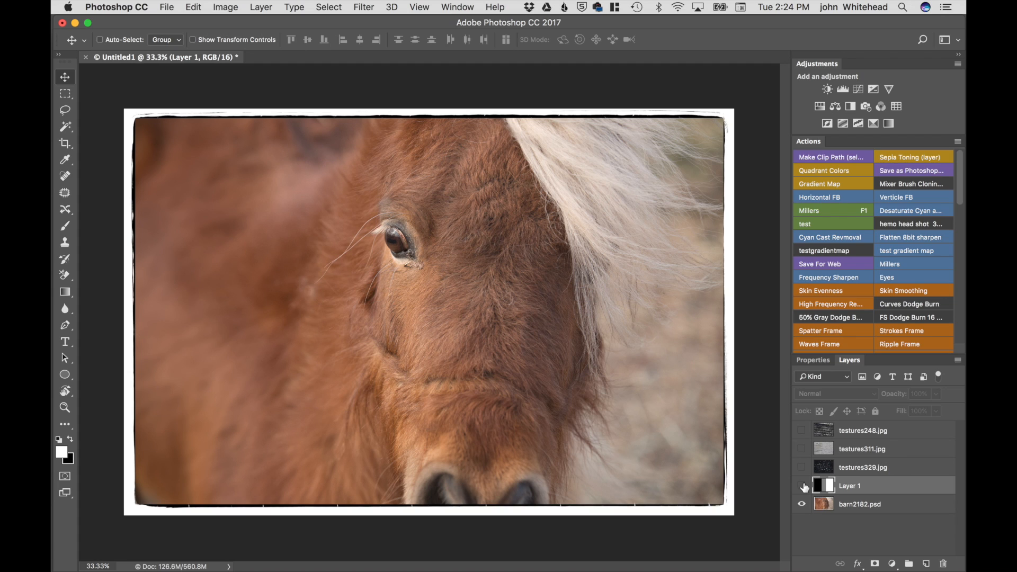
Step: Make the black, gray and white Layer 1 visible and set its blend mode to Dissolve
{"action": "left_click", "coordinate": [801, 487]}
{"action": "left_click", "coordinate": [801, 485]}
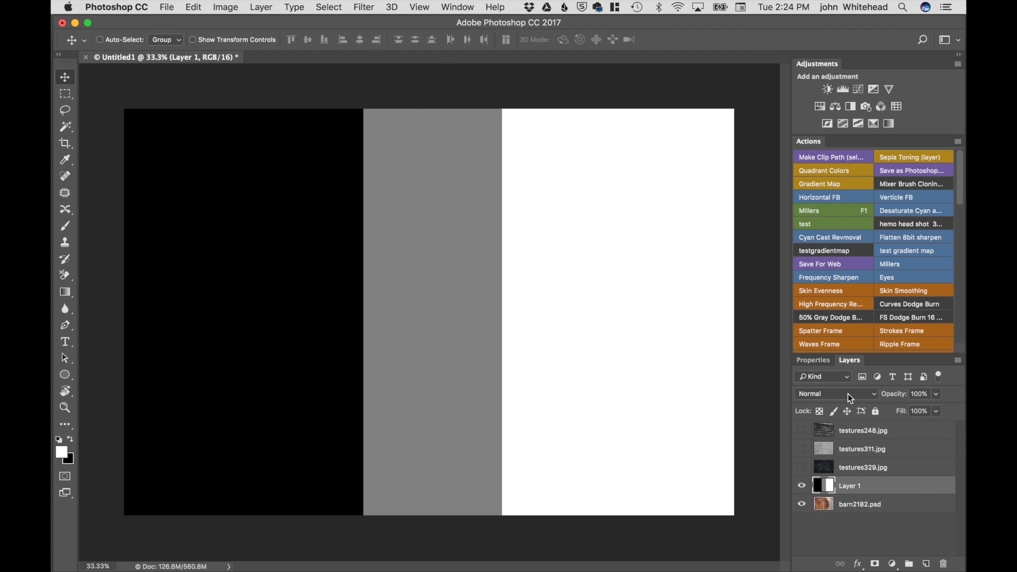
{"action": "left_click", "coordinate": [847, 396]}
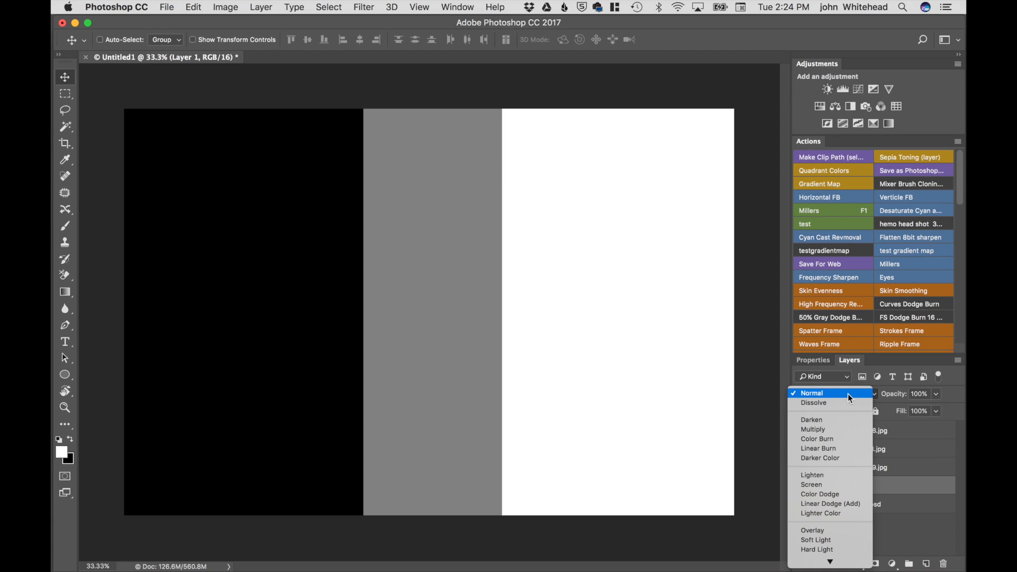
{"action": "mouse_move", "coordinate": [838, 561]}
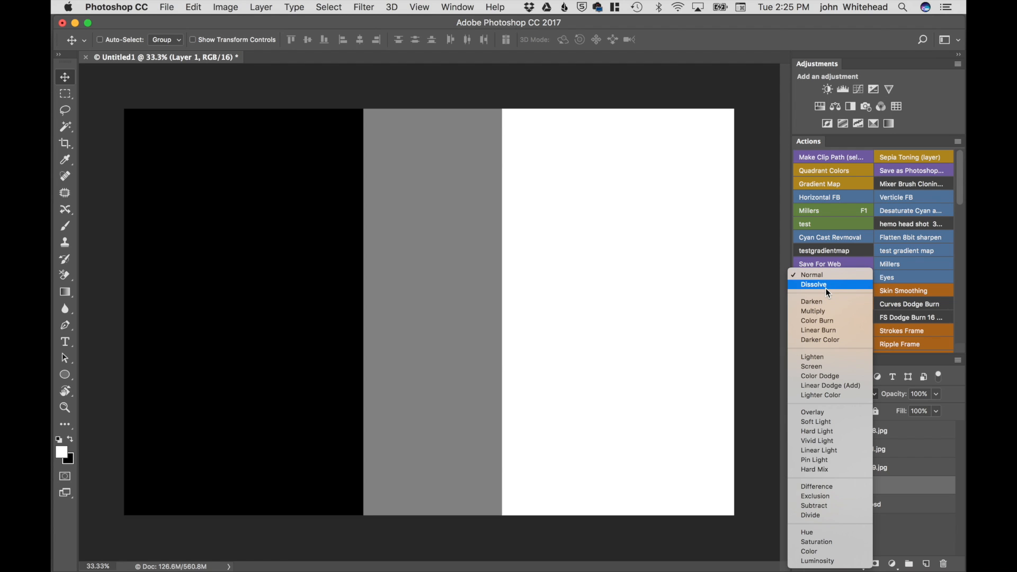
{"action": "left_click", "coordinate": [828, 289]}
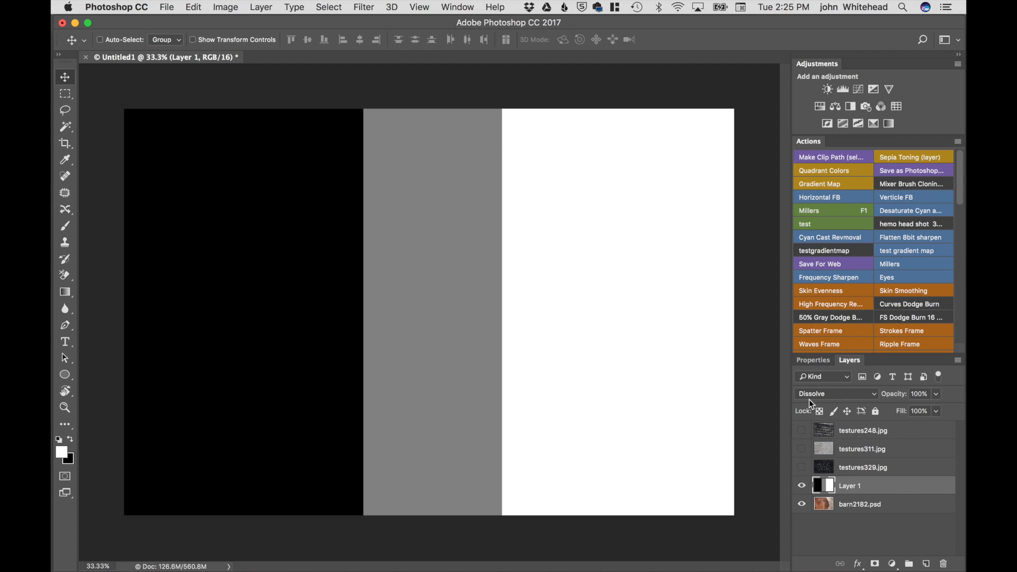
Step: Try the darkening blend modes Darken and Multiply in turn on Layer 1
{"action": "left_click", "coordinate": [831, 392]}
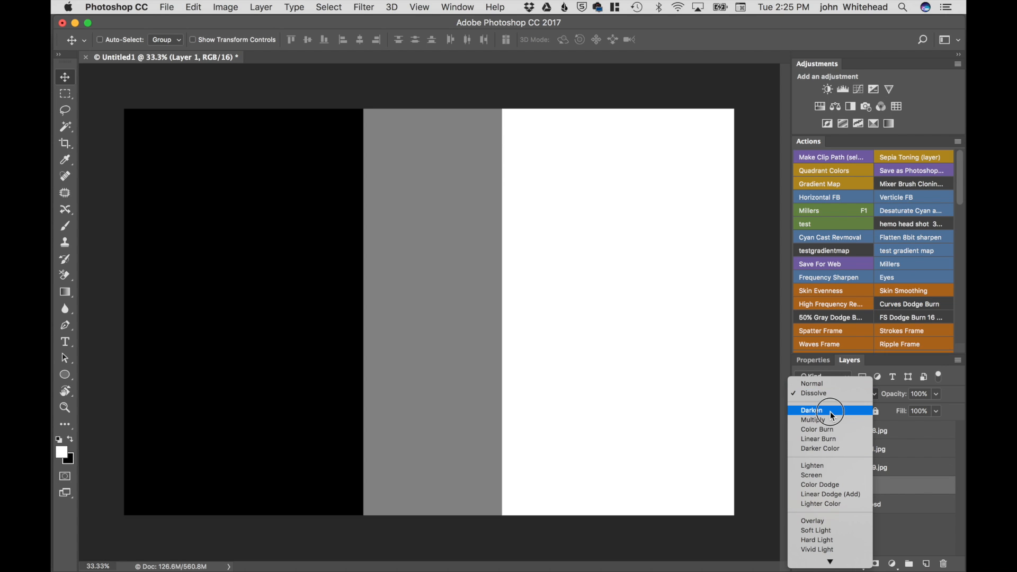
{"action": "left_click", "coordinate": [831, 412]}
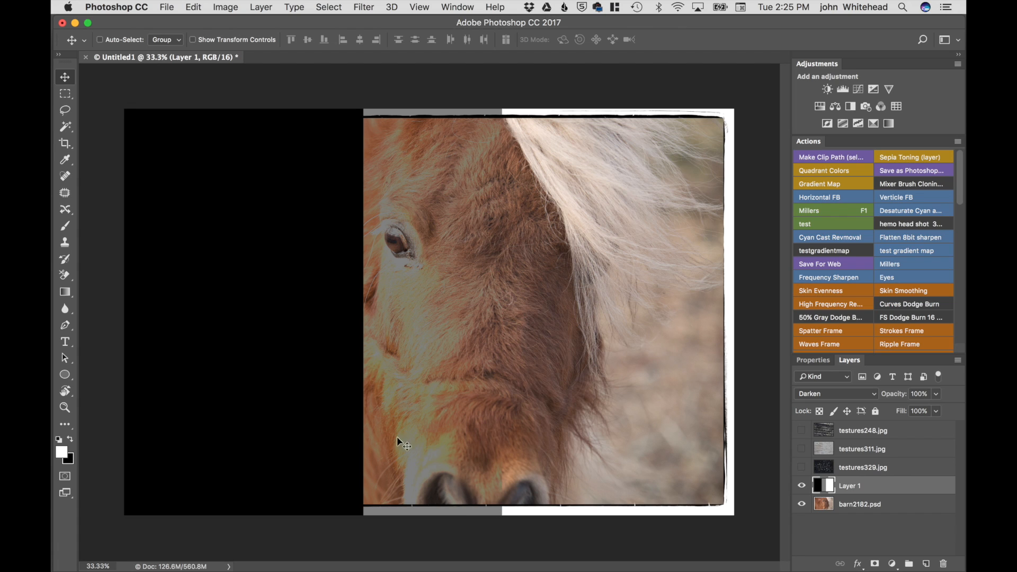
{"action": "left_click", "coordinate": [844, 396]}
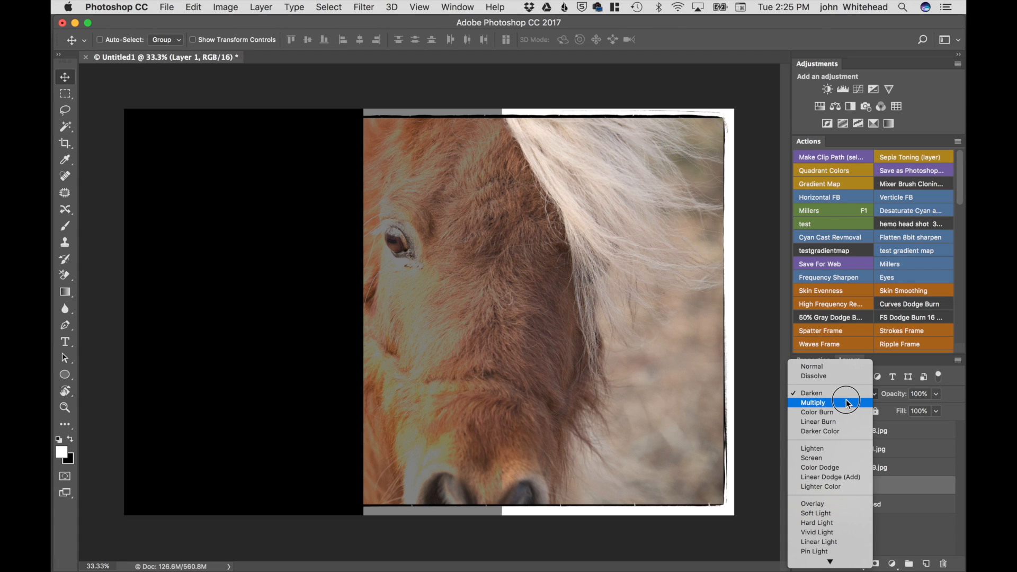
{"action": "left_click", "coordinate": [846, 399]}
Step: Try the lightening blend modes Lighten and Screen in turn on Layer 1
{"action": "left_click", "coordinate": [846, 399]}
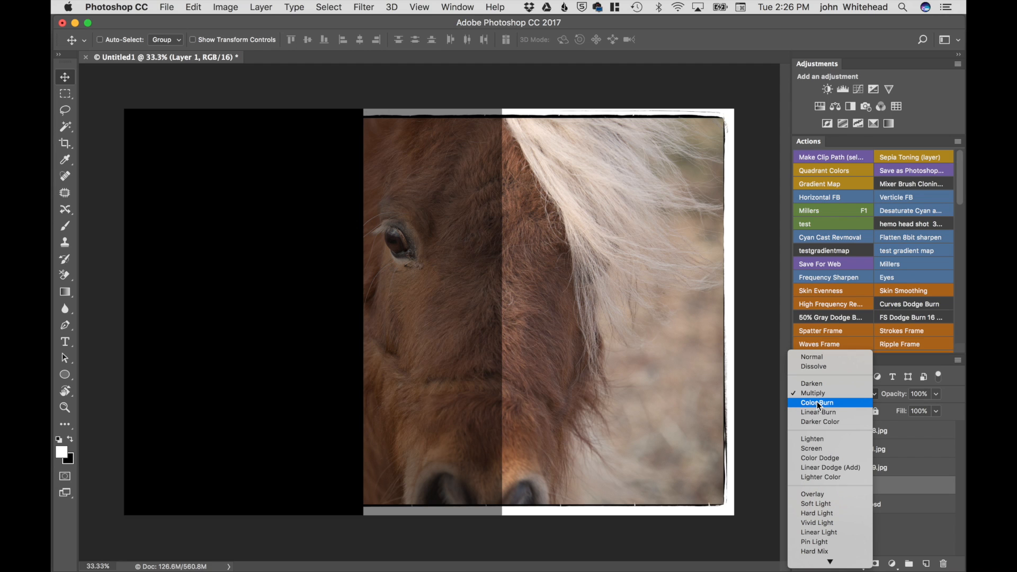
{"action": "left_click", "coordinate": [824, 437]}
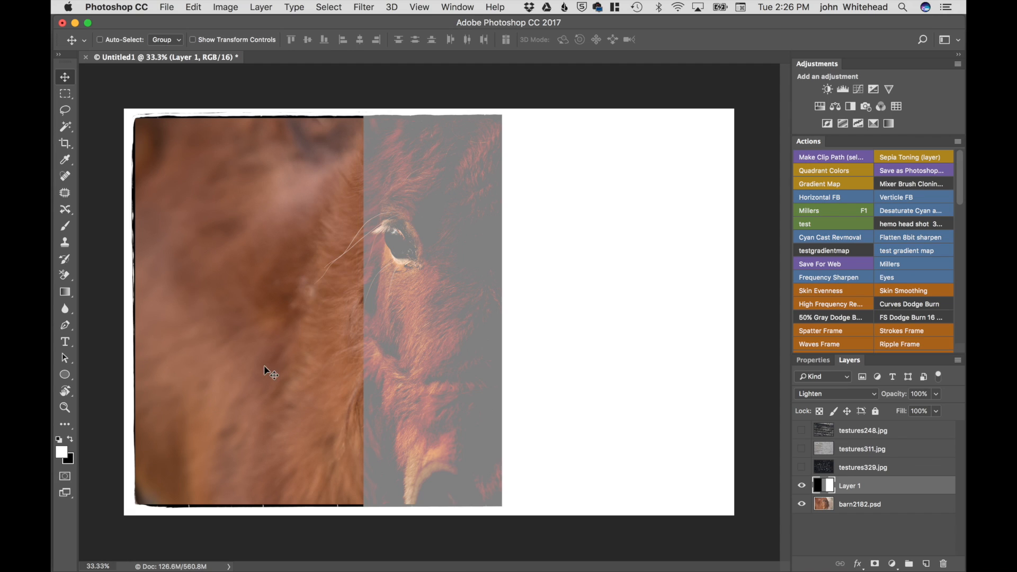
{"action": "left_click", "coordinate": [842, 394]}
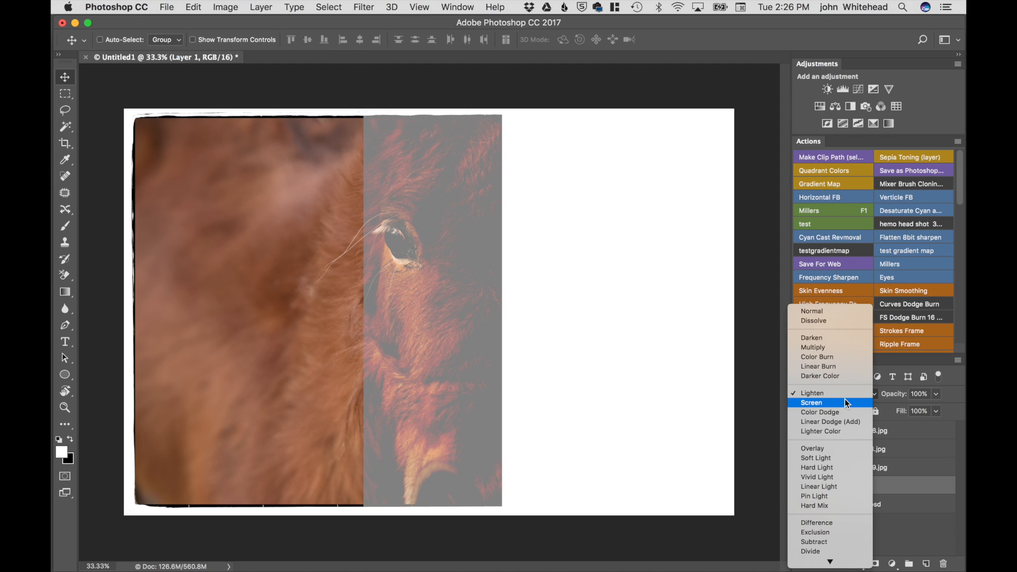
{"action": "left_click", "coordinate": [845, 403]}
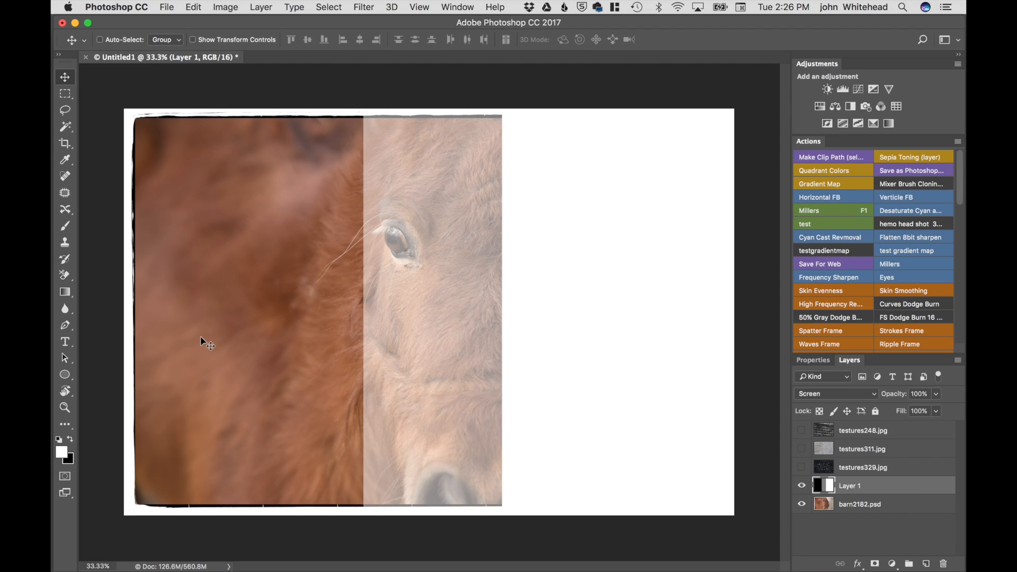
Step: Compare the Overlay and Soft Light blend modes on Layer 1, ending on Overlay
{"action": "left_click", "coordinate": [832, 392]}
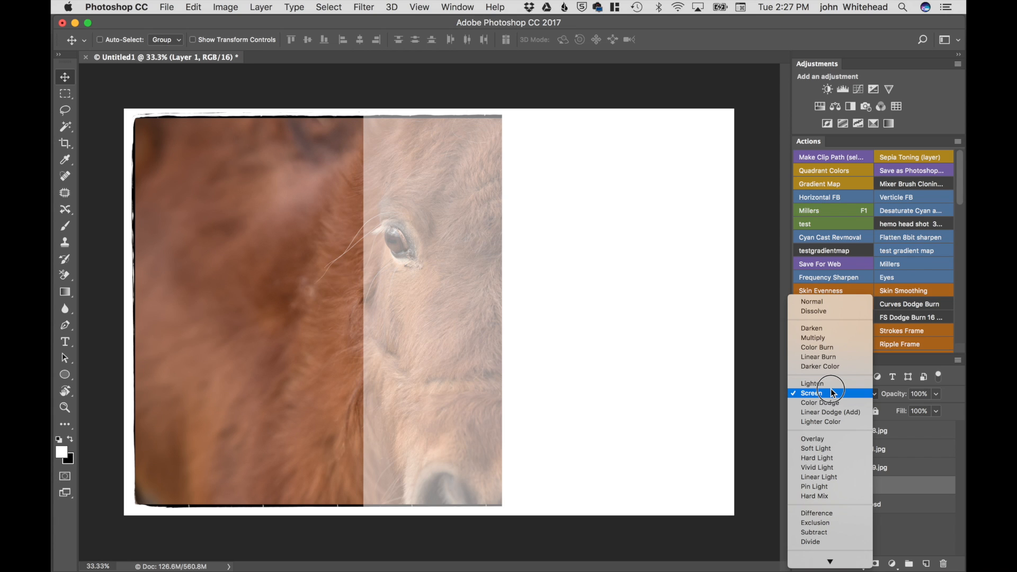
{"action": "left_click", "coordinate": [829, 441]}
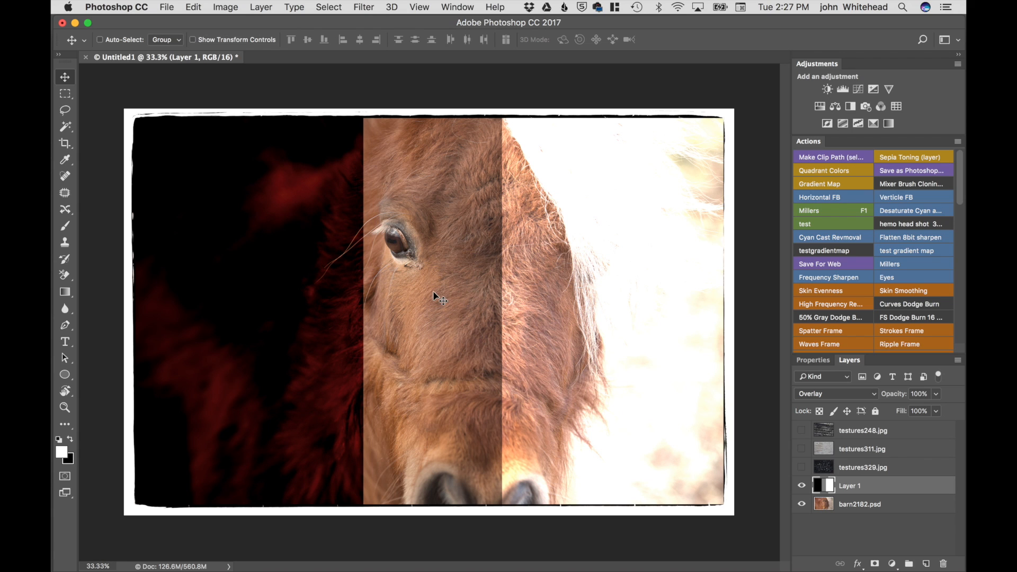
{"action": "left_click", "coordinate": [815, 393]}
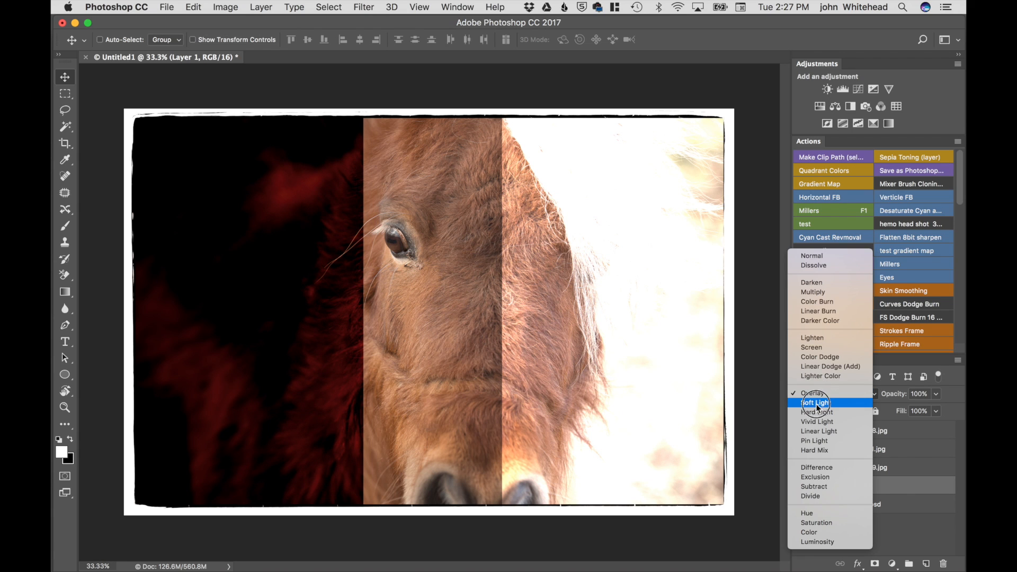
{"action": "left_click", "coordinate": [815, 403]}
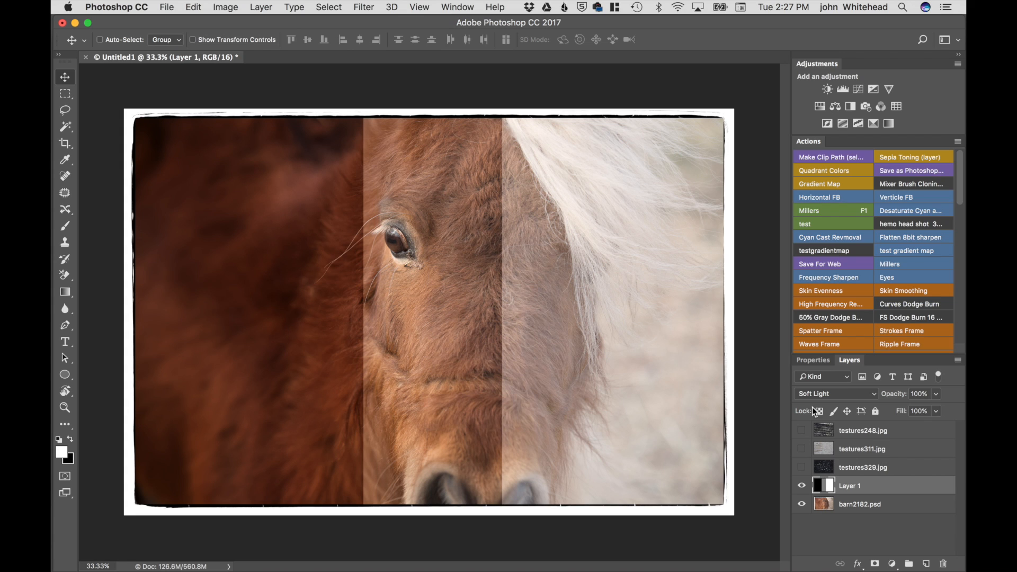
{"action": "left_click", "coordinate": [834, 394]}
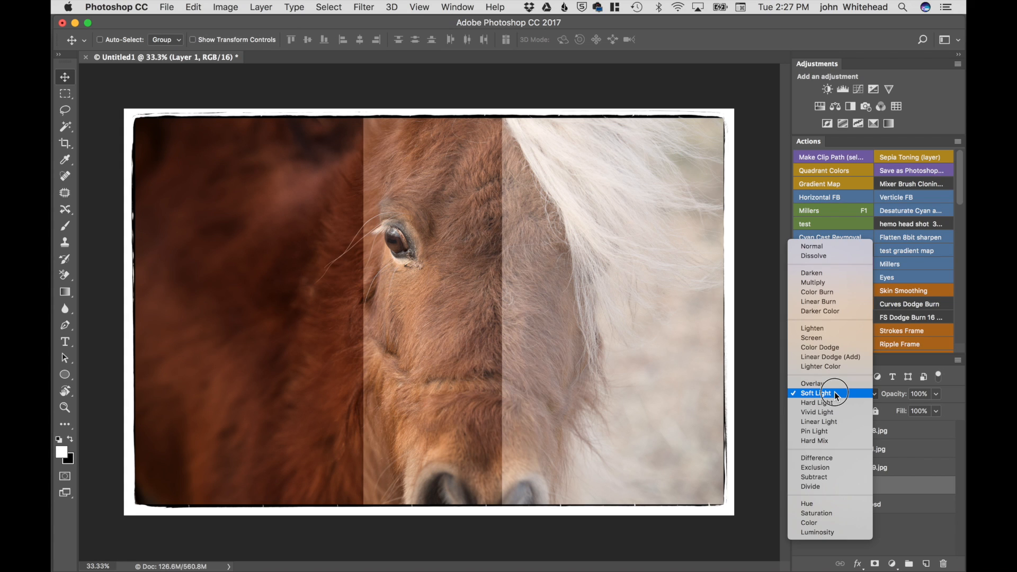
{"action": "left_click", "coordinate": [835, 384]}
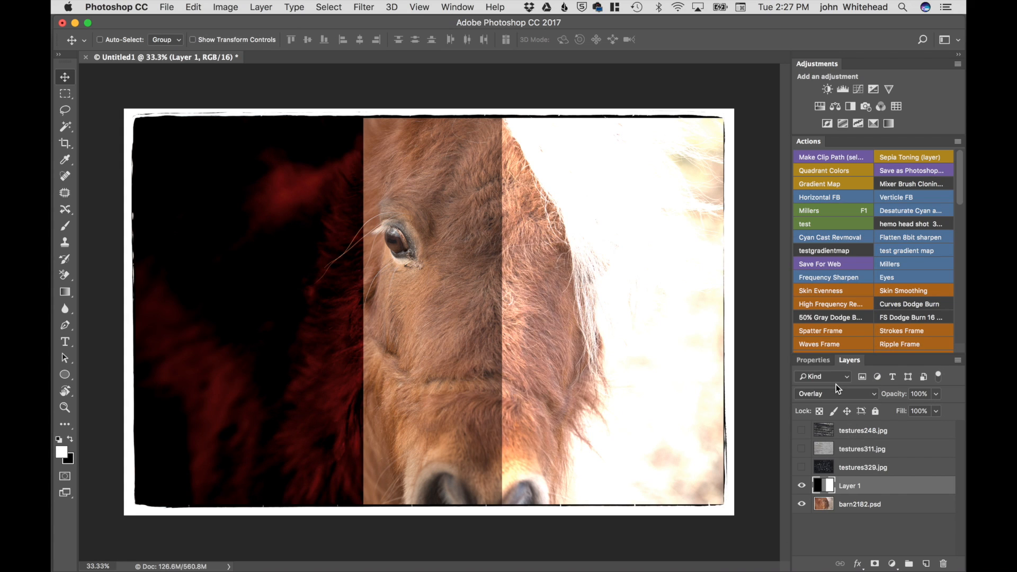
Step: Try the Hard Light and Linear Light blend modes in turn on Layer 1
{"action": "left_click", "coordinate": [837, 388]}
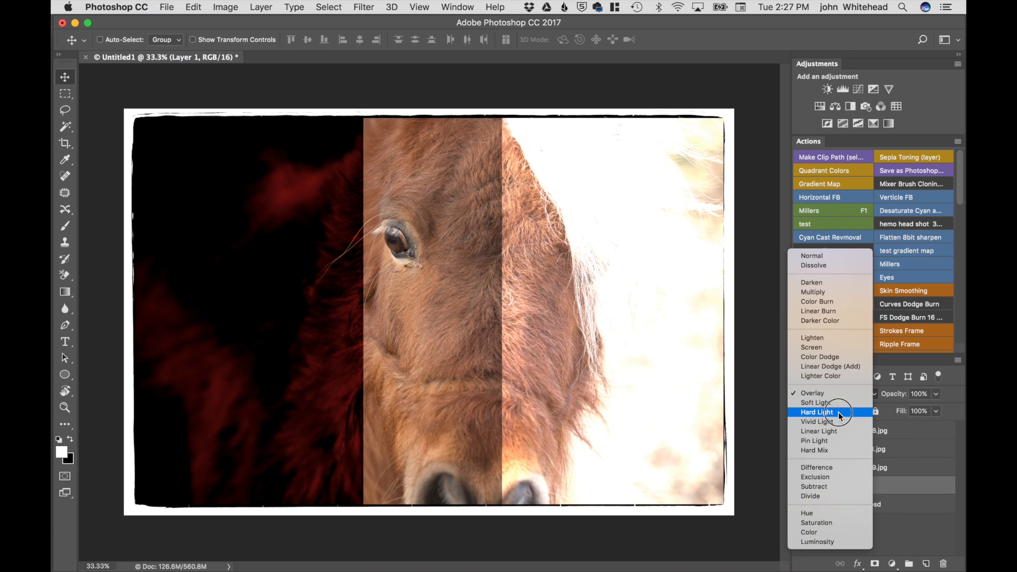
{"action": "left_click", "coordinate": [839, 413]}
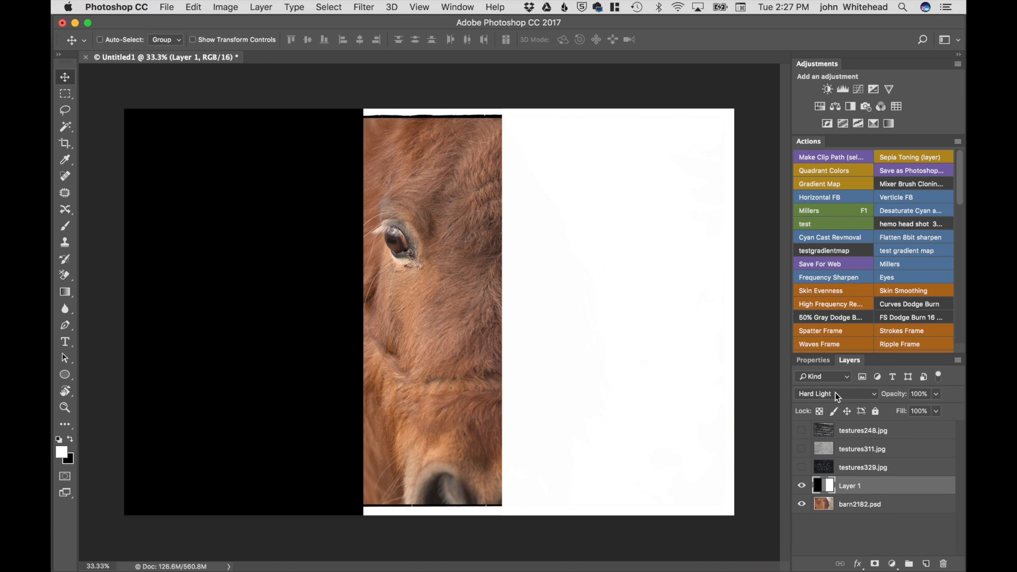
{"action": "left_click", "coordinate": [835, 394]}
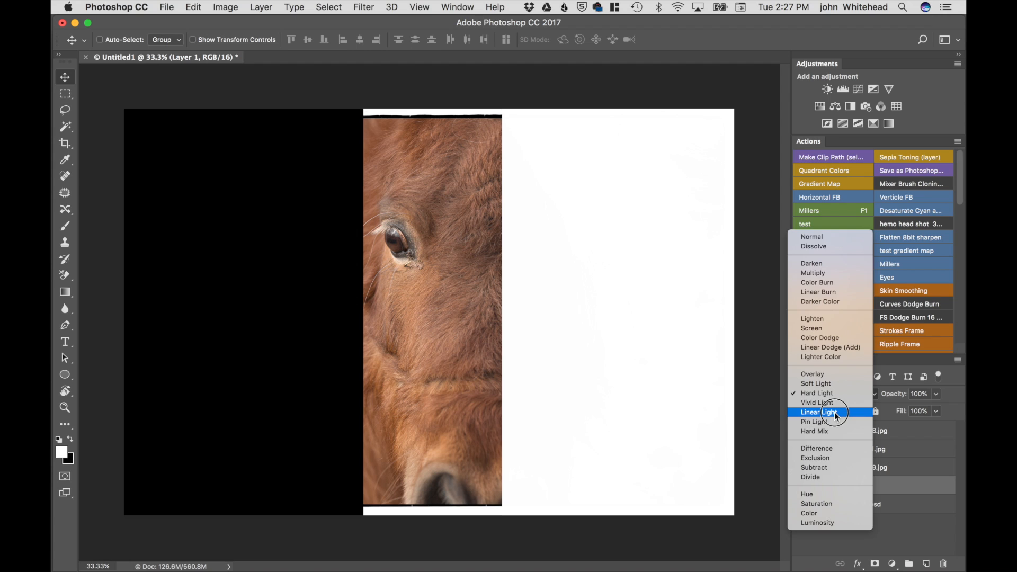
{"action": "left_click", "coordinate": [835, 416]}
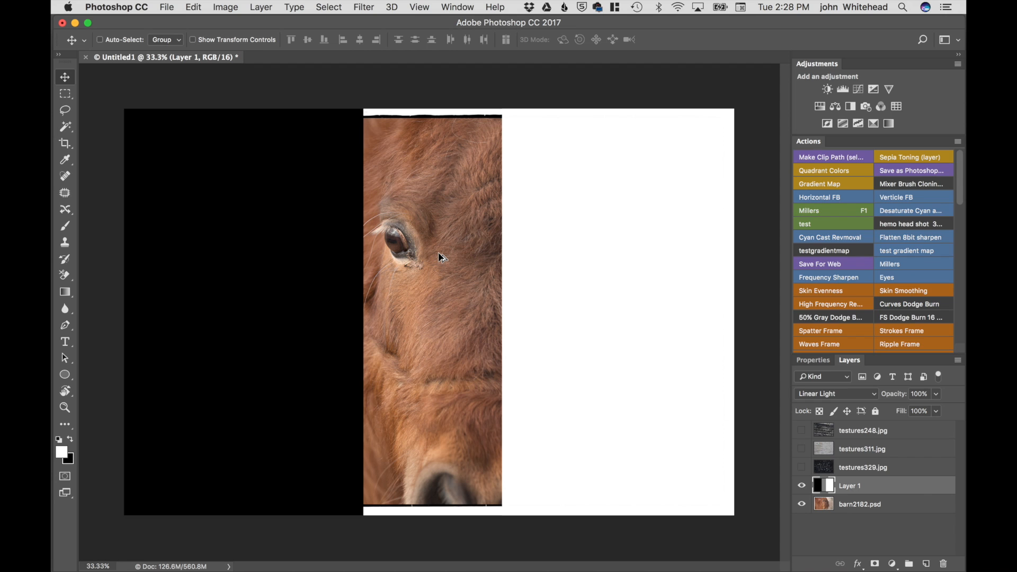
Step: Cycle Layer 1's blend mode forward through Divide, Normal and Darken to Color Burn, and step back to Multiply
{"action": "key", "text": "shift+plus"}
{"action": "key", "text": "shift+plus"}
{"action": "key", "text": "shift+plus"}
{"action": "key", "text": "shift+plus"}
{"action": "key", "text": "shift+plus"}
{"action": "key", "text": "shift+plus"}
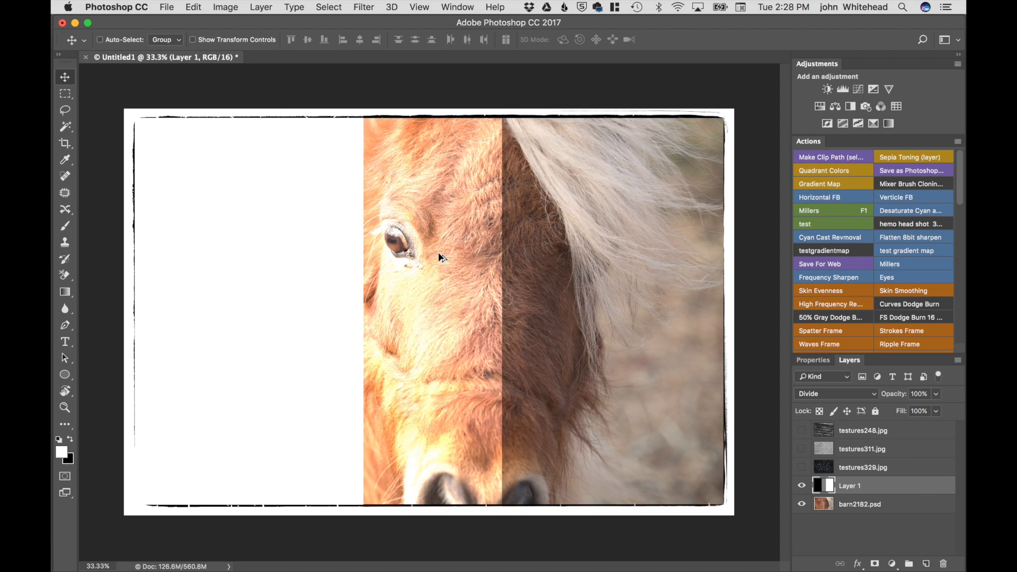
{"action": "key", "text": "shift+plus"}
{"action": "key", "text": "shift+plus"}
{"action": "key", "text": "shift+plus"}
{"action": "key", "text": "shift+plus"}
{"action": "key", "text": "shift+plus"}
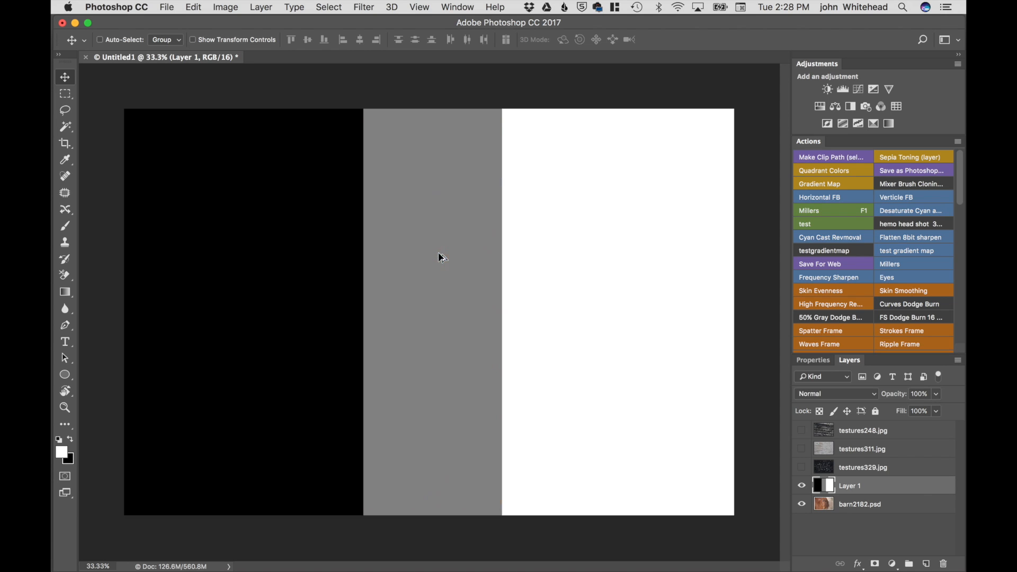
{"action": "key", "text": "shift+plus"}
{"action": "key", "text": "shift+plus"}
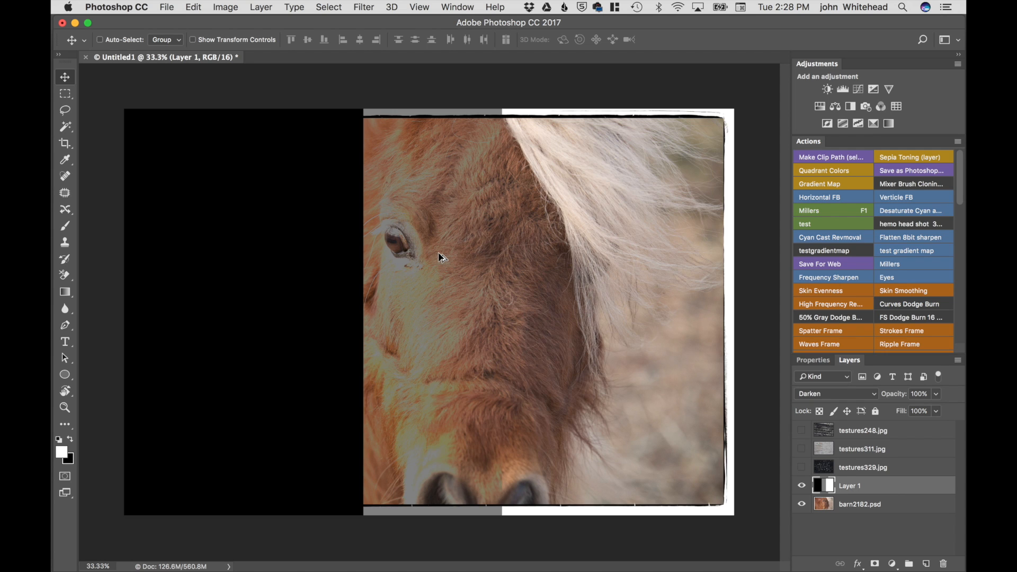
{"action": "key", "text": "shift+plus"}
{"action": "key", "text": "shift+plus"}
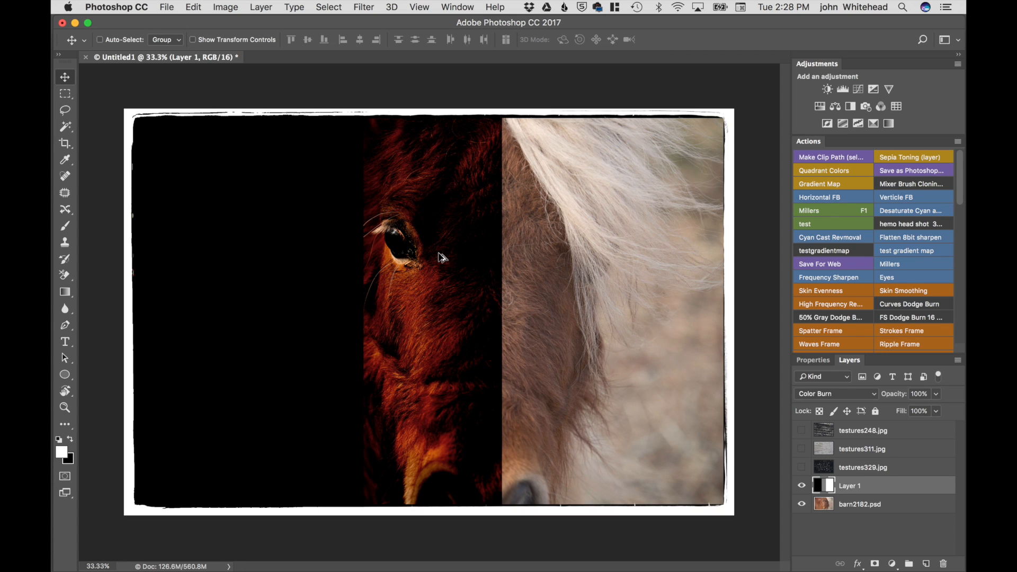
{"action": "key", "text": "shift+minus"}
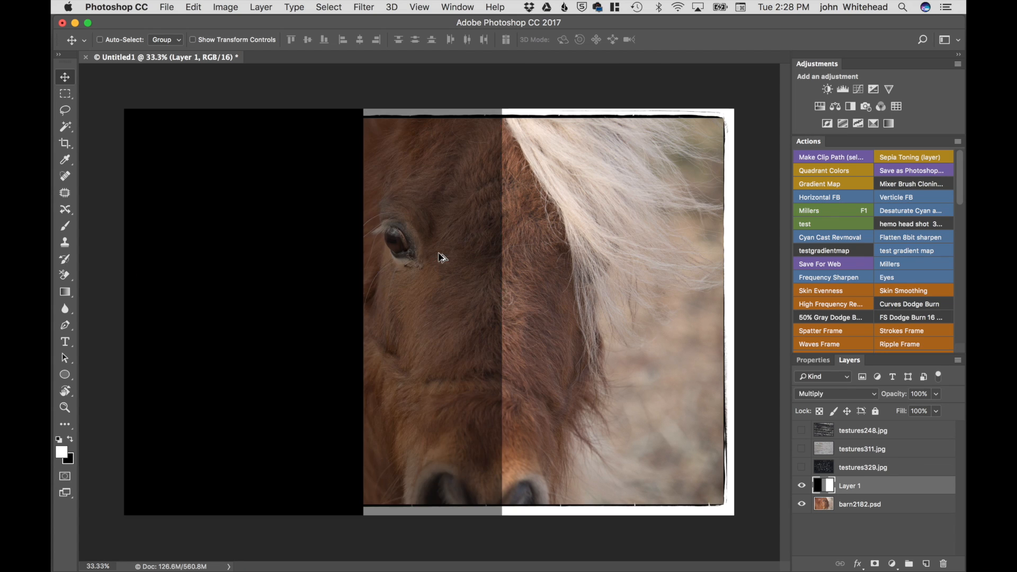
Step: Hide Layer 1, and select and show the cracked testures329.jpg texture layer
{"action": "left_click", "coordinate": [802, 485]}
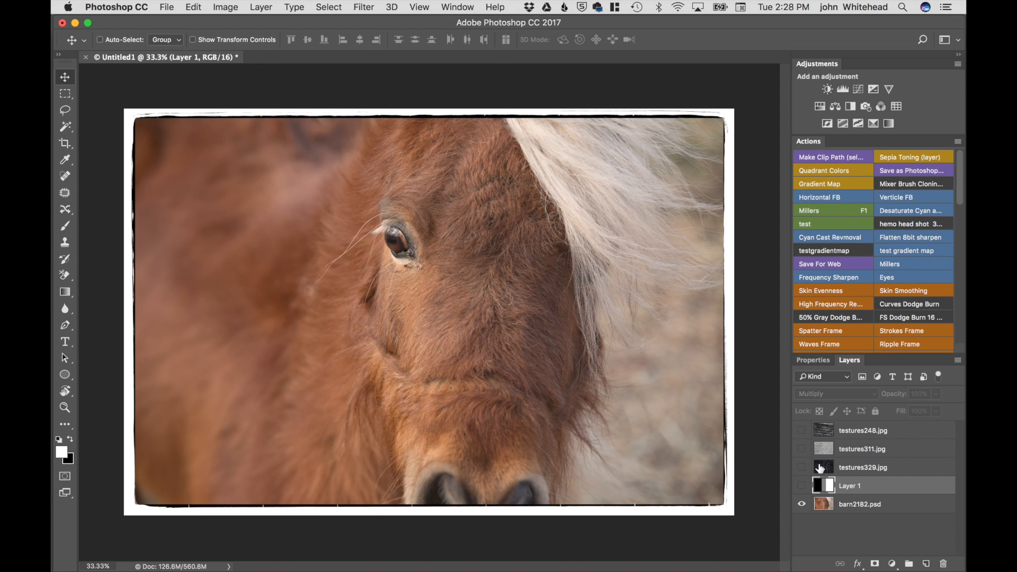
{"action": "left_click", "coordinate": [818, 474]}
{"action": "left_click", "coordinate": [801, 467]}
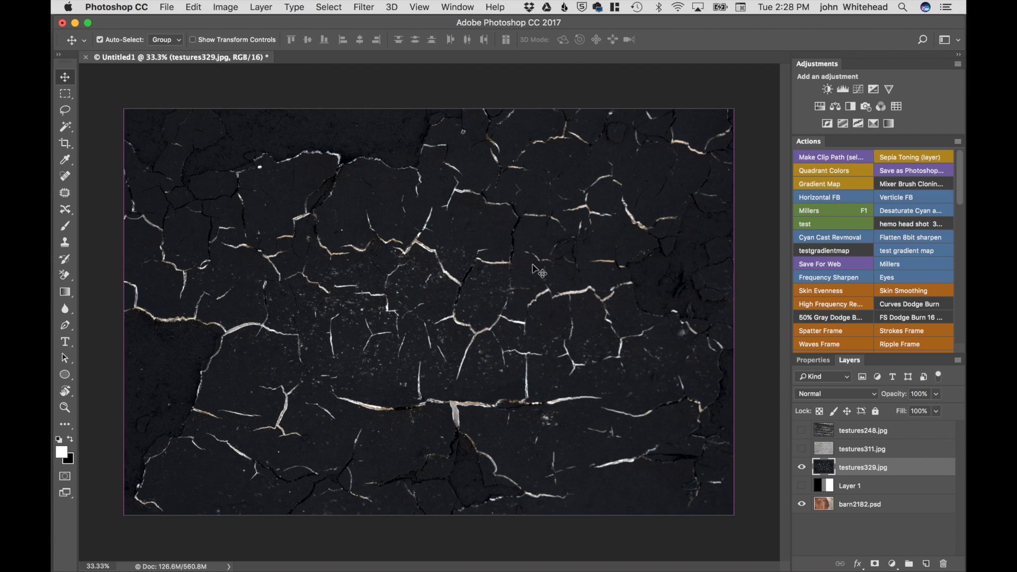
Step: Raise the texture's contrast with Curves, moving the white point to input 198 and the black point to input 28, output 2
{"action": "key", "text": "super+m"}
{"action": "left_click_drag", "start_coordinate": [761, 246], "coordinate": [726, 239]}
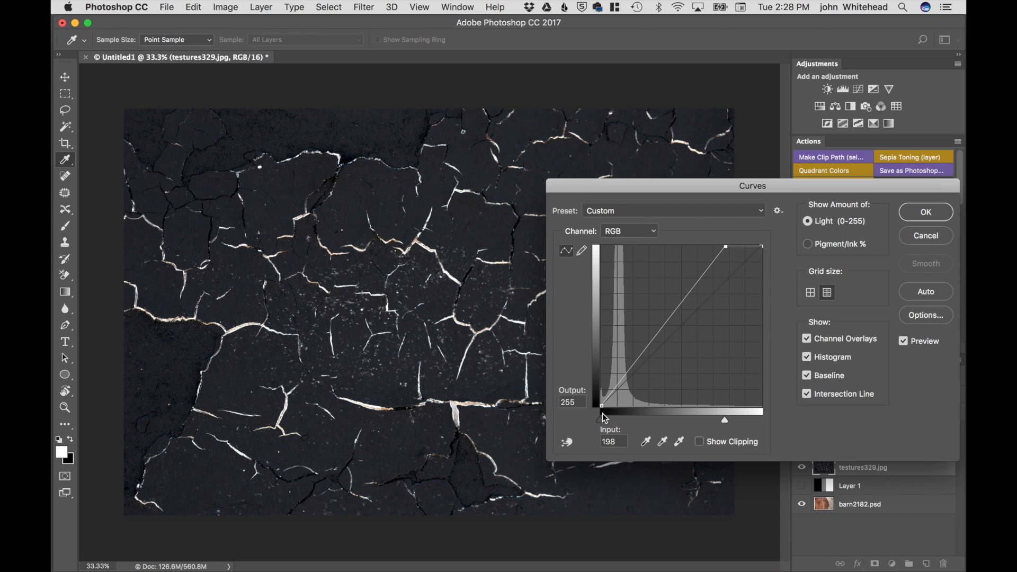
{"action": "left_click_drag", "start_coordinate": [602, 412], "coordinate": [619, 407]}
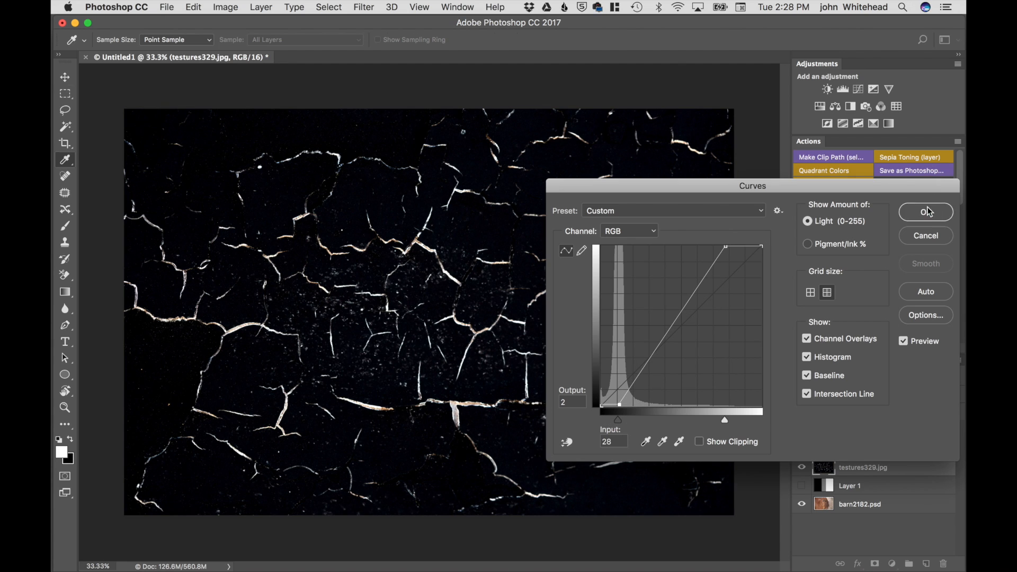
{"action": "left_click", "coordinate": [925, 212]}
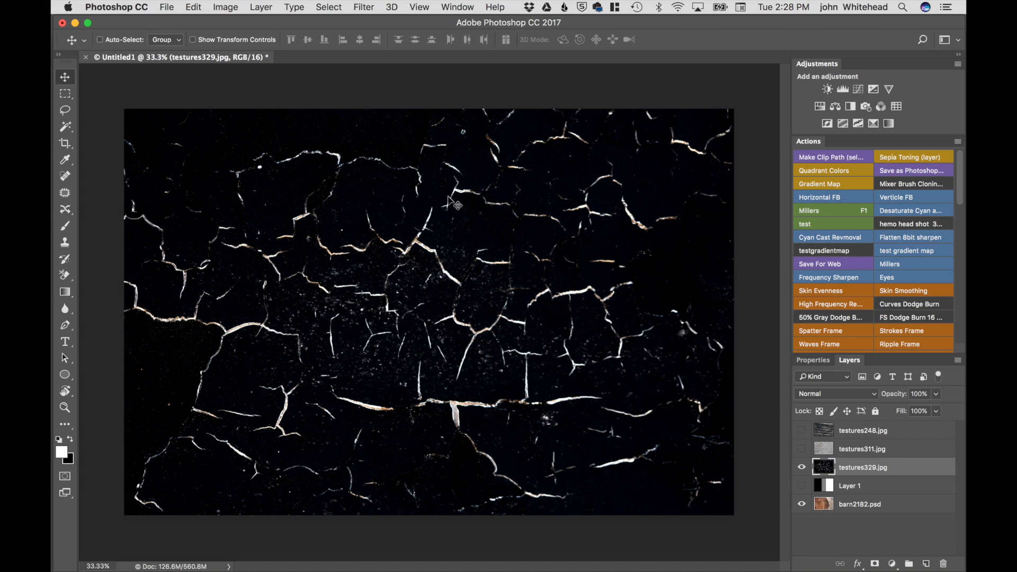
Step: Try Multiply on the testures329.jpg texture layer and switch its blend mode to Screen
{"action": "left_click", "coordinate": [828, 393]}
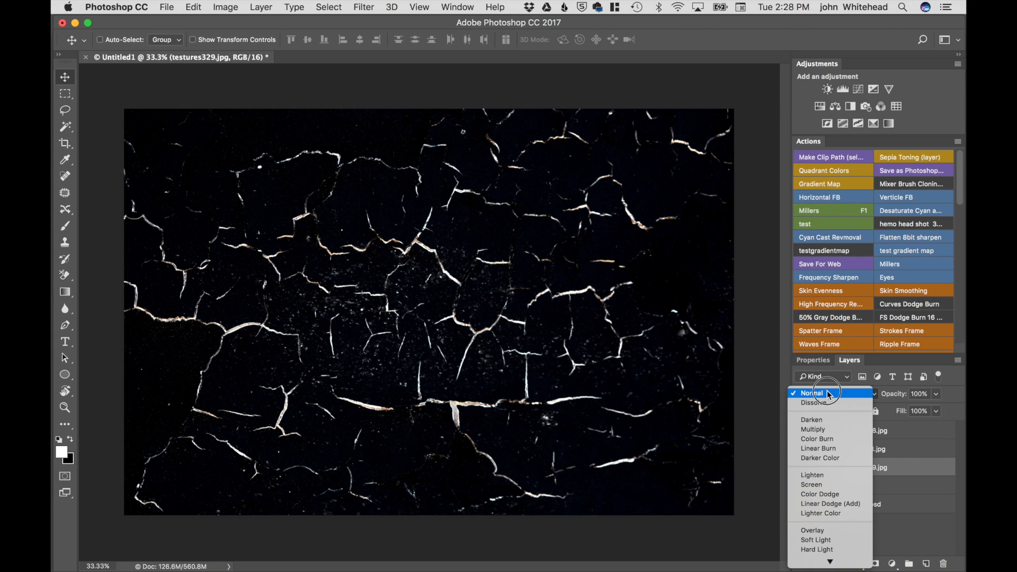
{"action": "left_click", "coordinate": [827, 430]}
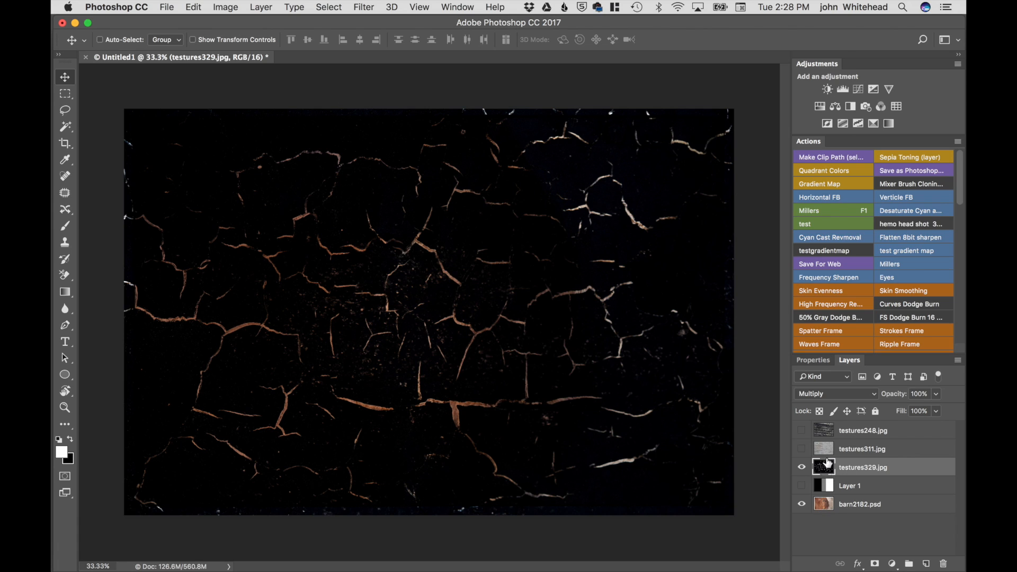
{"action": "left_click", "coordinate": [843, 398]}
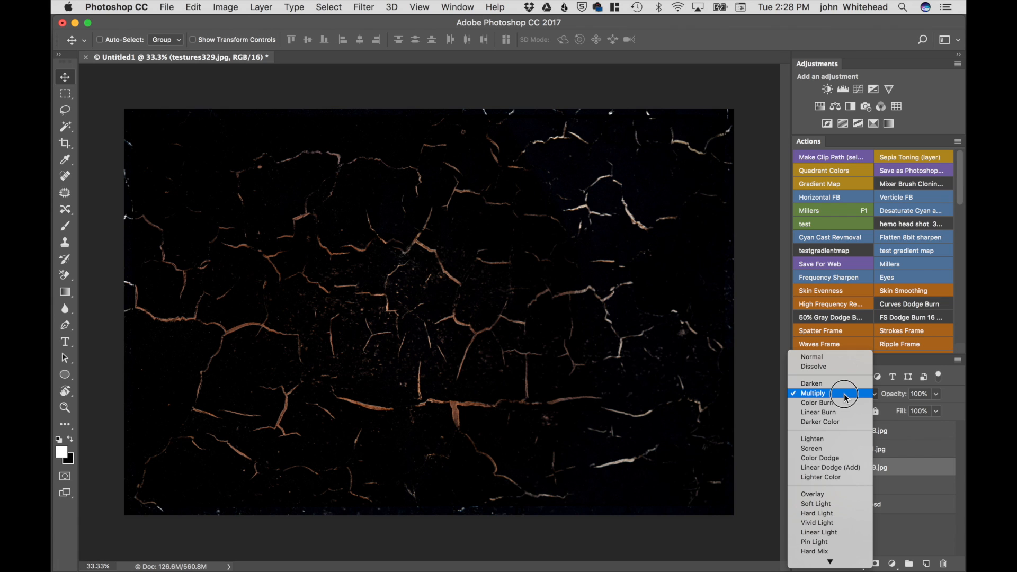
{"action": "left_click", "coordinate": [854, 449]}
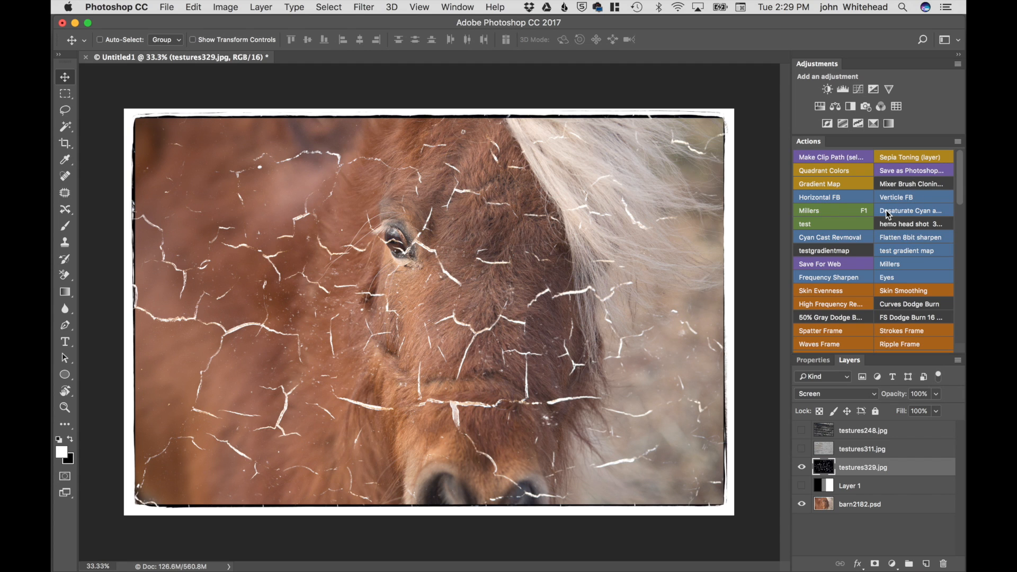
Step: Reduce the testures329.jpg layer's opacity to 48% and add a layer mask to it
{"action": "left_click_drag", "start_coordinate": [904, 398], "coordinate": [870, 398]}
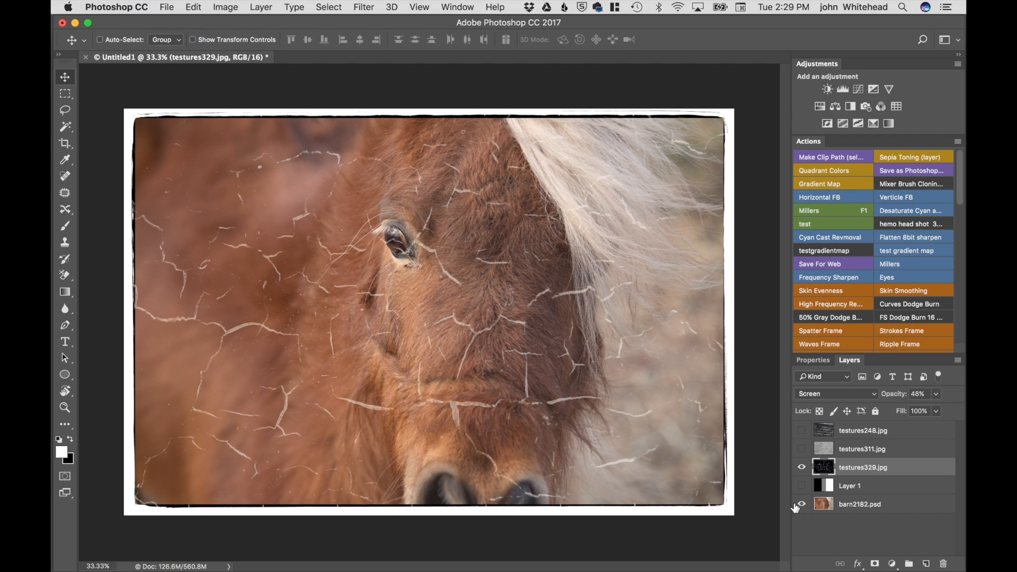
{"action": "left_click", "coordinate": [874, 564]}
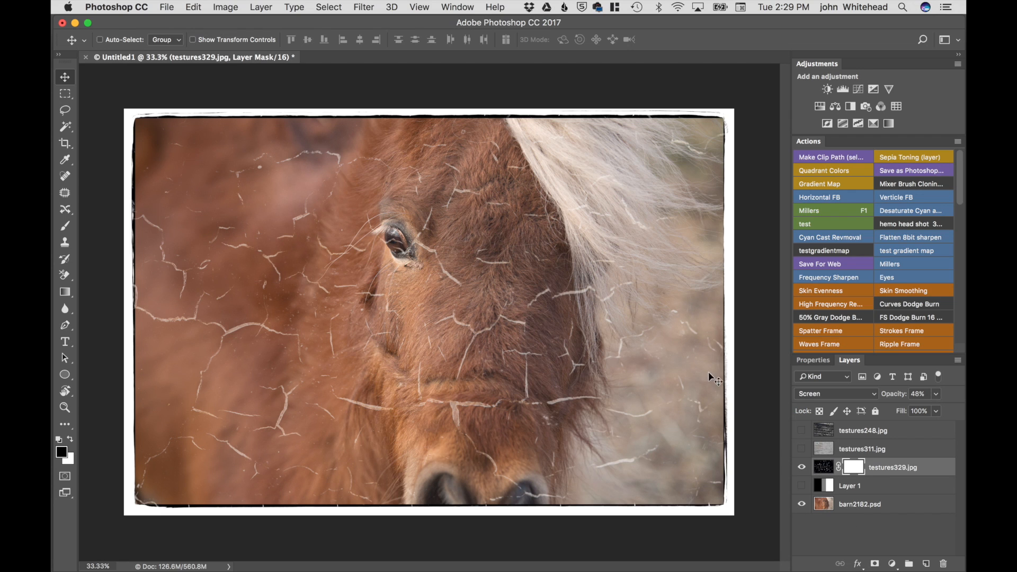
Step: Paint black on the mask over the horse's eye with a soft round 101 px brush at 100% opacity
{"action": "key", "text": "b"}
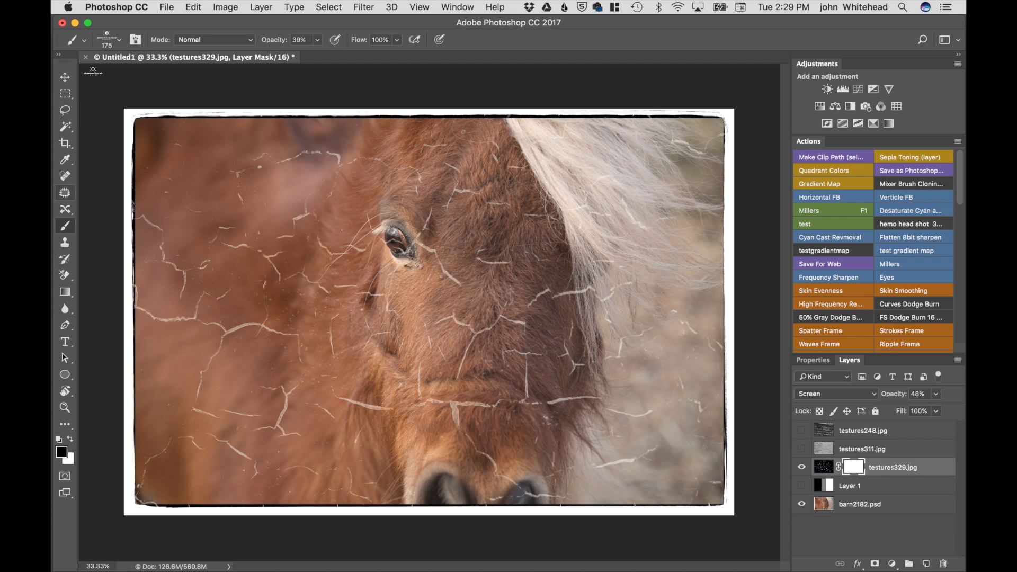
{"action": "left_click", "coordinate": [118, 38]}
{"action": "left_click", "coordinate": [160, 131]}
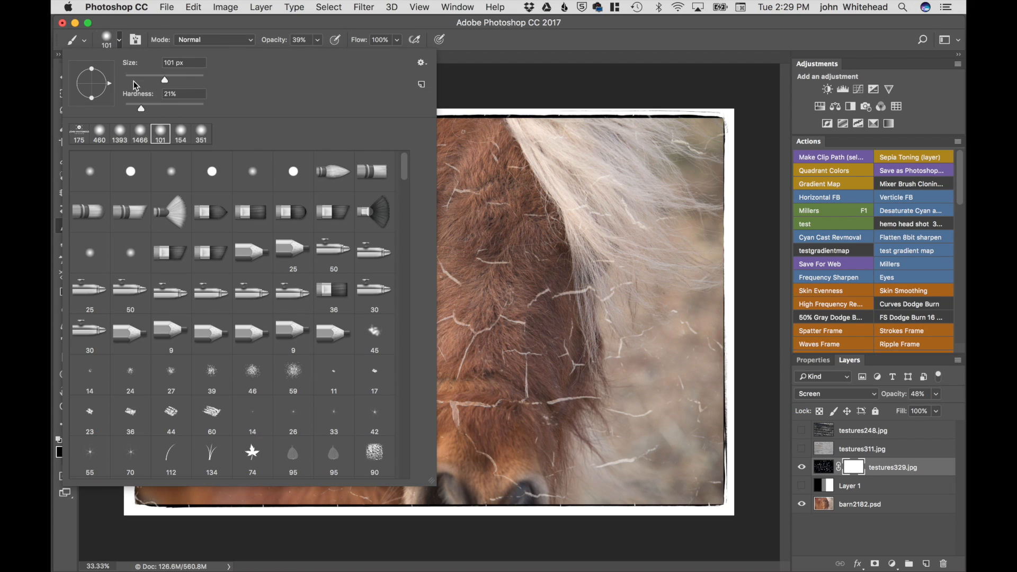
{"action": "left_click", "coordinate": [121, 41]}
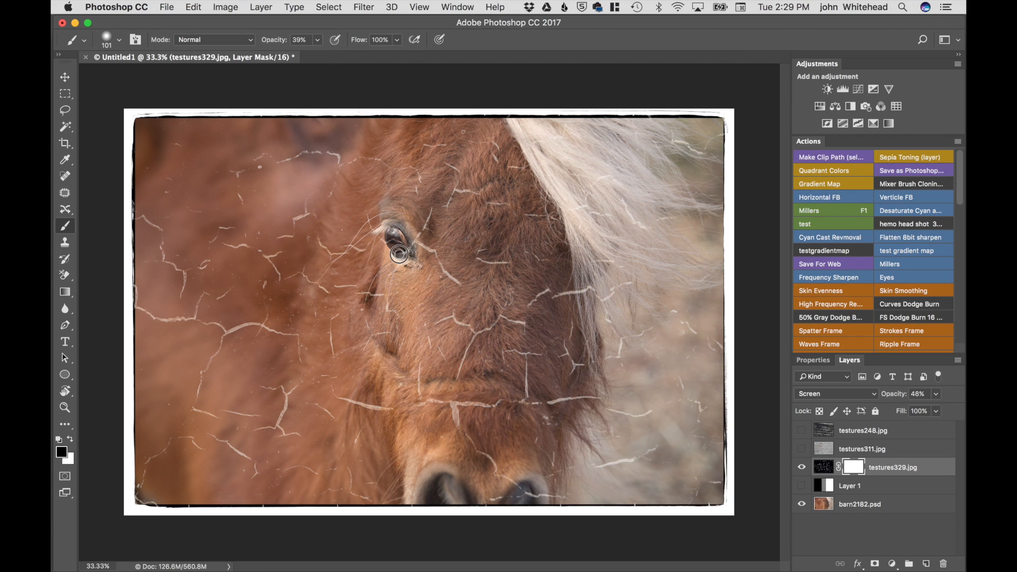
{"action": "left_click_drag", "start_coordinate": [273, 42], "coordinate": [397, 40]}
{"action": "left_click_drag", "start_coordinate": [401, 243], "coordinate": [388, 239]}
Step: Hide the testures329.jpg layer, and select and show the testures311.jpg peeling-paint texture layer
{"action": "left_click", "coordinate": [802, 468]}
{"action": "left_click", "coordinate": [830, 450]}
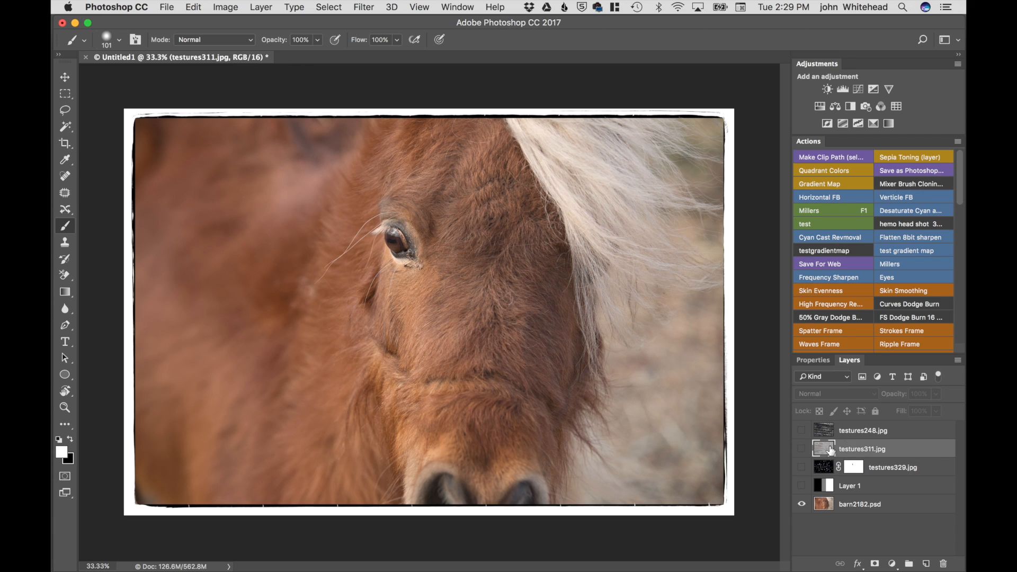
{"action": "left_click", "coordinate": [801, 448]}
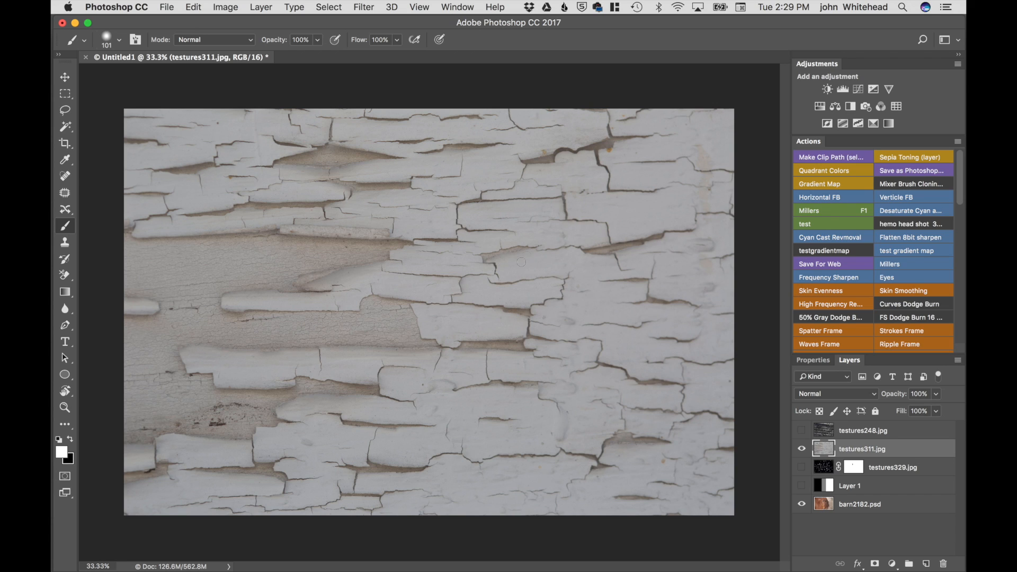
Step: Reduce the testures311.jpg layer's contrast with Curves, raising the black point to output 35 and lowering the white point's output slightly
{"action": "key", "text": "super+m"}
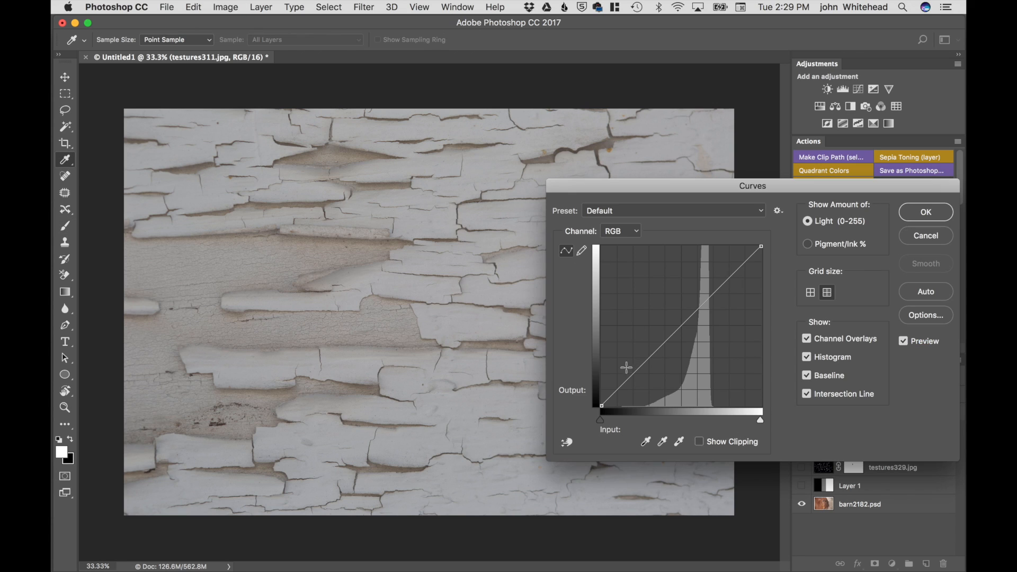
{"action": "left_click", "coordinate": [600, 406]}
{"action": "left_click_drag", "start_coordinate": [601, 404], "coordinate": [602, 384]}
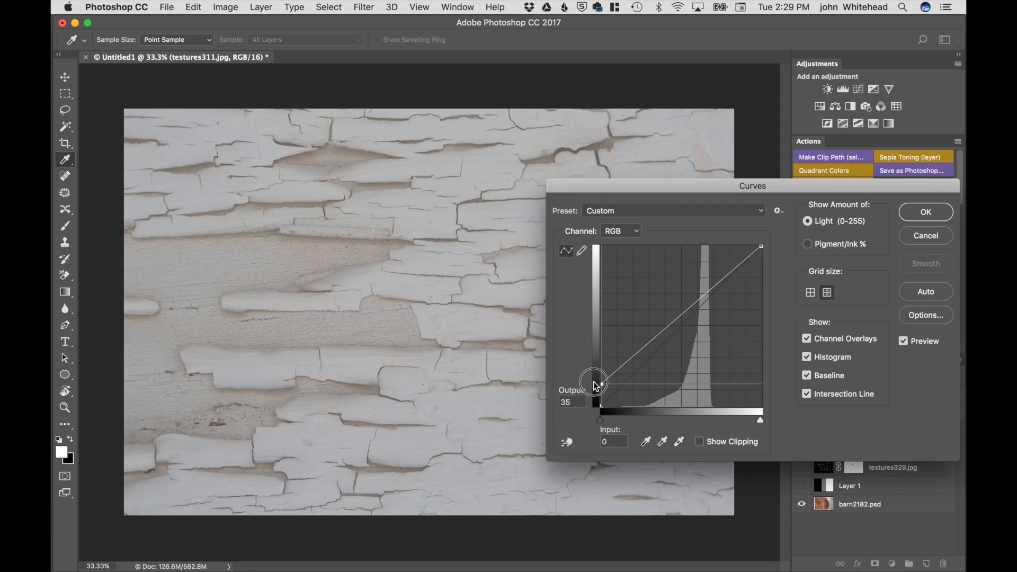
{"action": "left_click_drag", "start_coordinate": [759, 245], "coordinate": [761, 252]}
{"action": "left_click", "coordinate": [923, 212]}
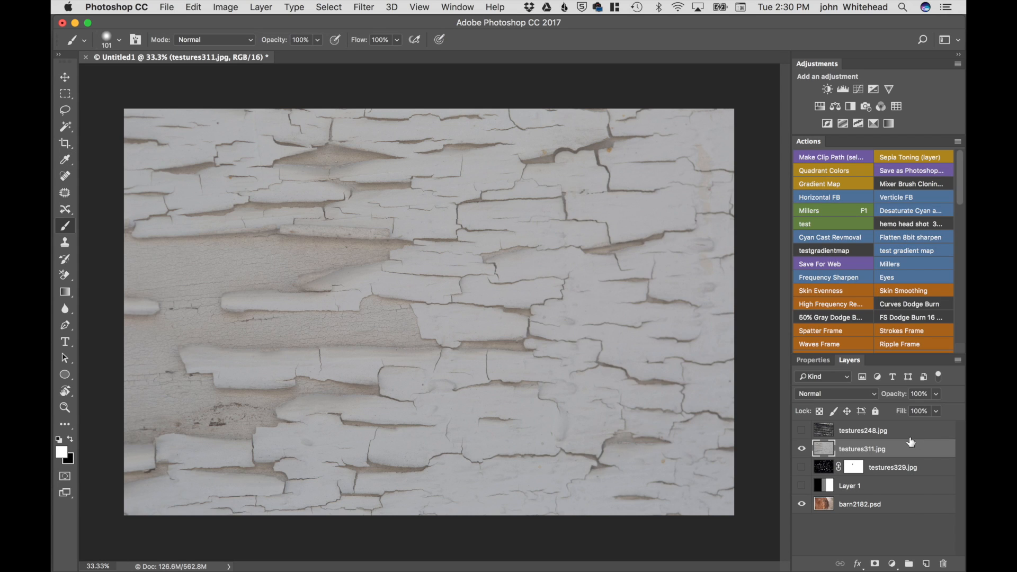
Step: Try Darken on the testures311.jpg layer and switch its blend mode to Multiply
{"action": "left_click", "coordinate": [834, 397]}
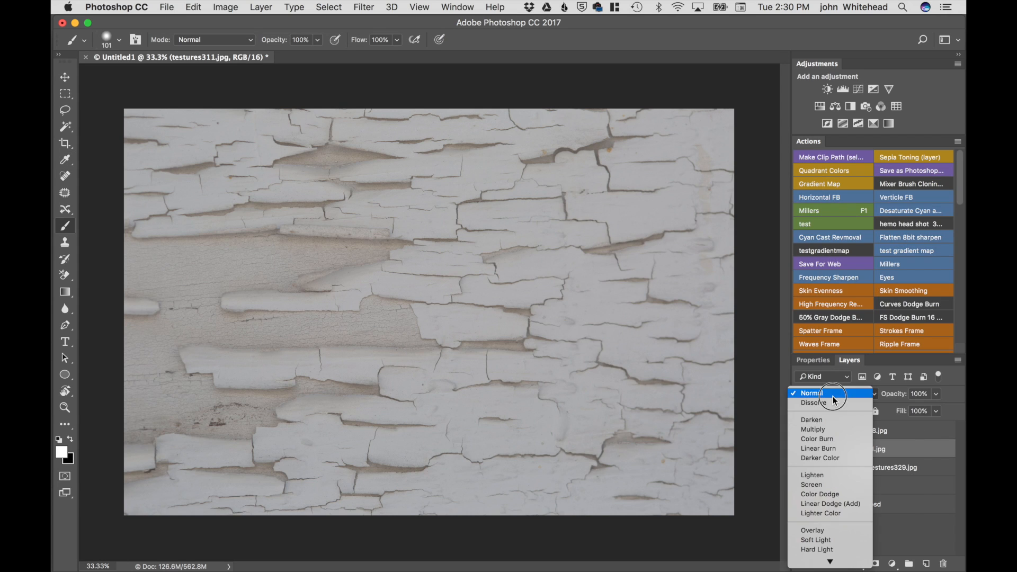
{"action": "left_click", "coordinate": [829, 418]}
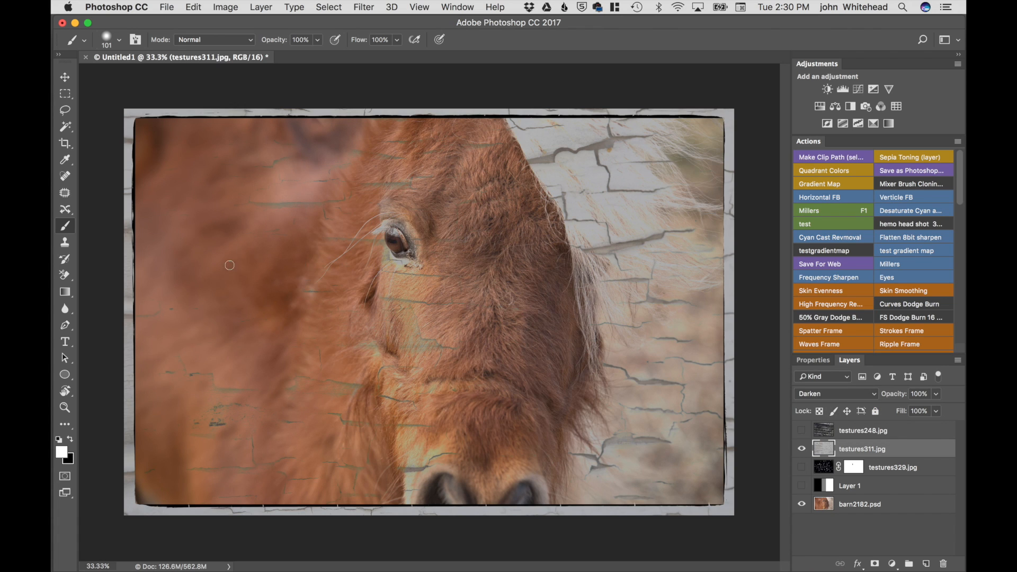
{"action": "left_click", "coordinate": [839, 395]}
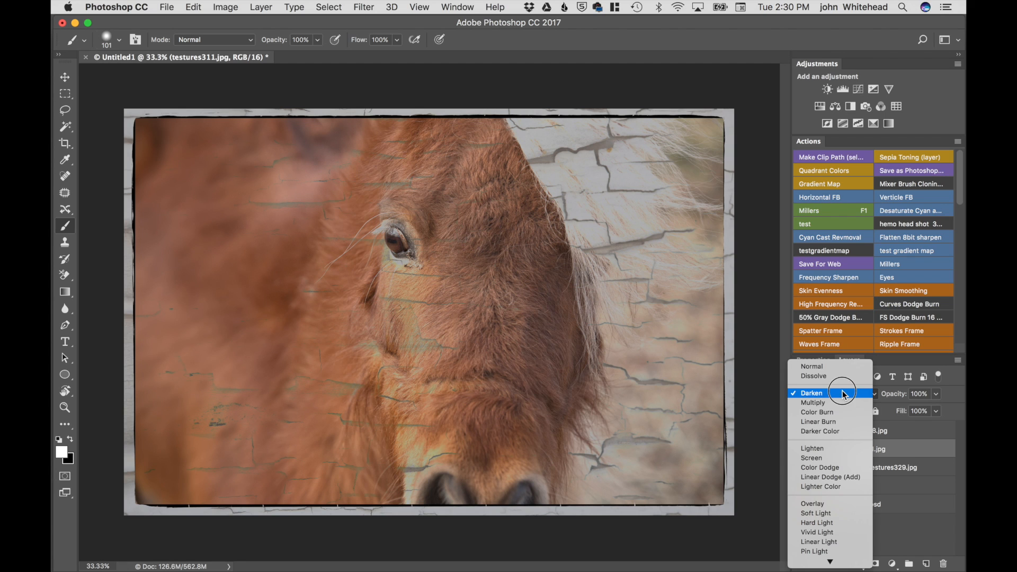
{"action": "left_click", "coordinate": [846, 401]}
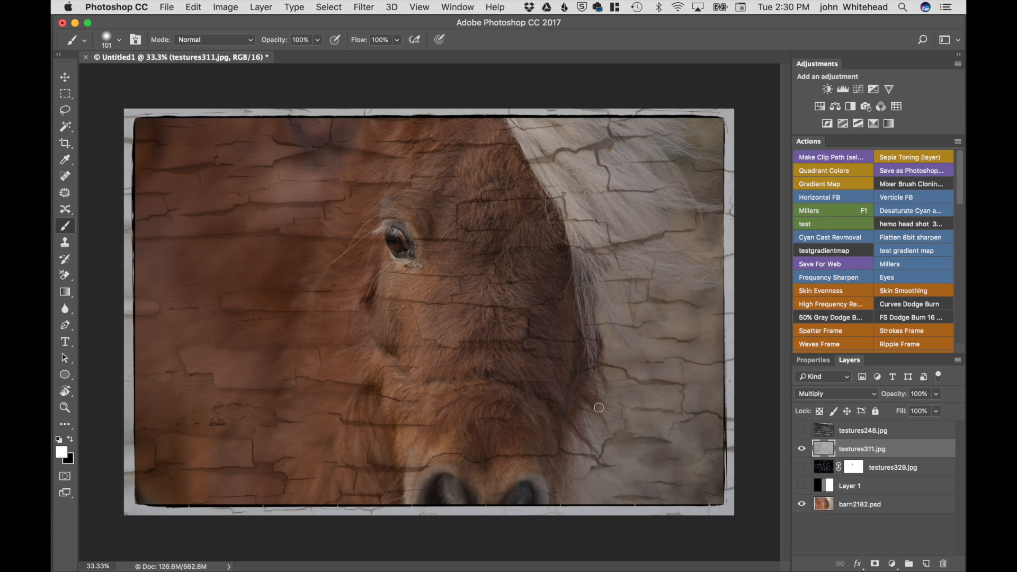
Step: Try Lighten and Screen on the testures311.jpg layer, and return its blend mode to Multiply
{"action": "left_click", "coordinate": [855, 393]}
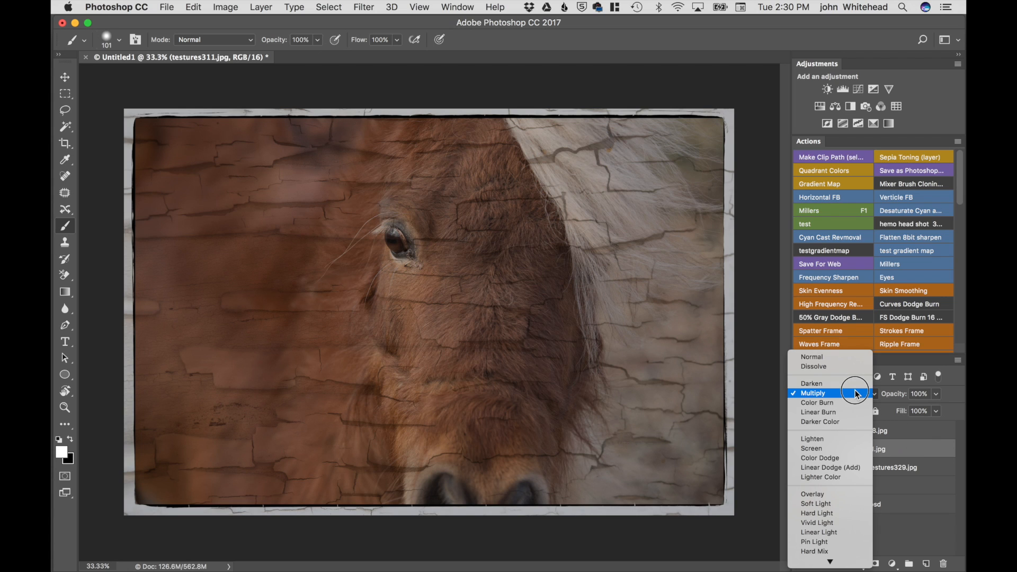
{"action": "left_click", "coordinate": [849, 439]}
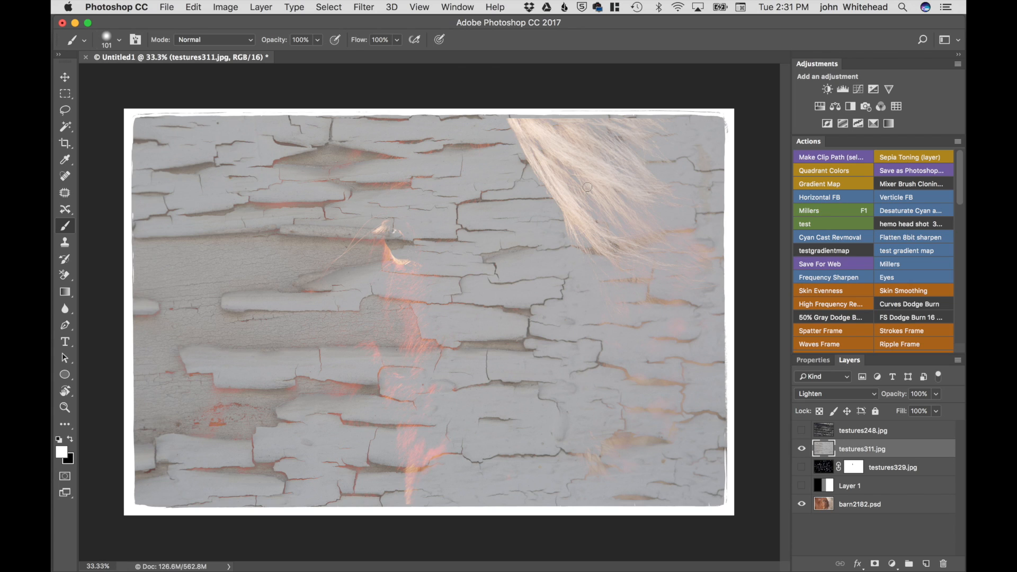
{"action": "left_click", "coordinate": [849, 391]}
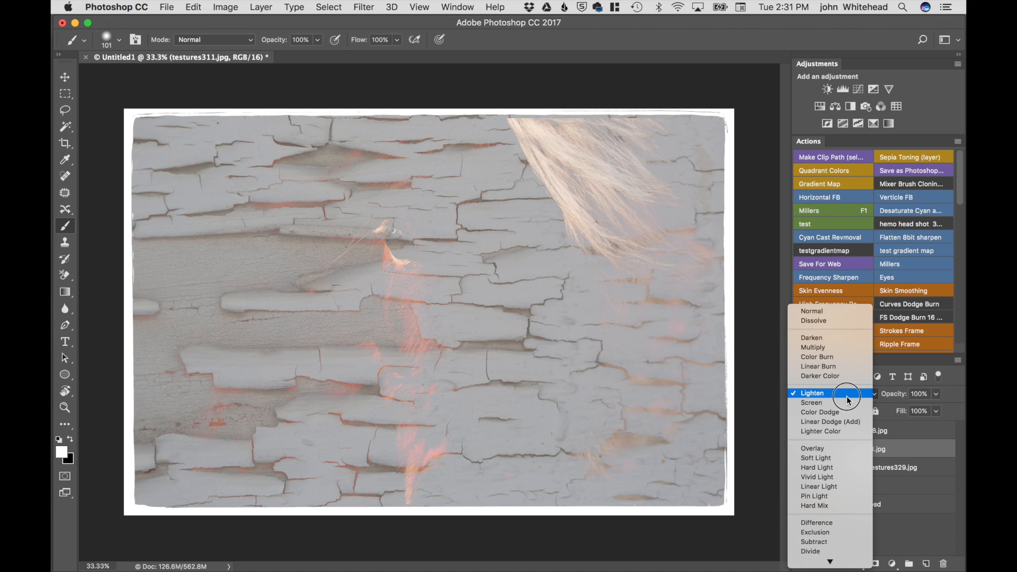
{"action": "left_click", "coordinate": [846, 401]}
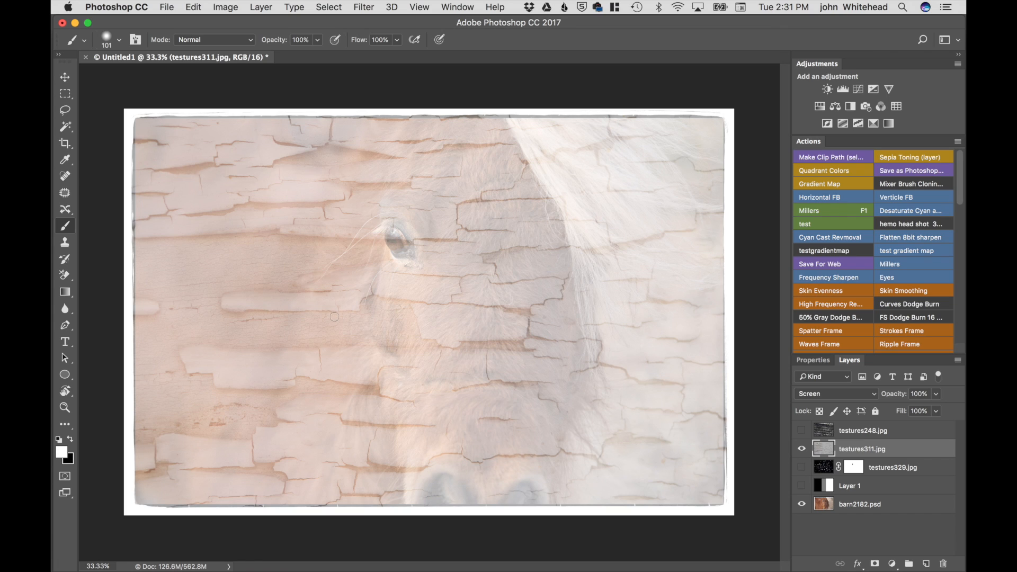
{"action": "left_click", "coordinate": [837, 395]}
{"action": "left_click", "coordinate": [830, 336]}
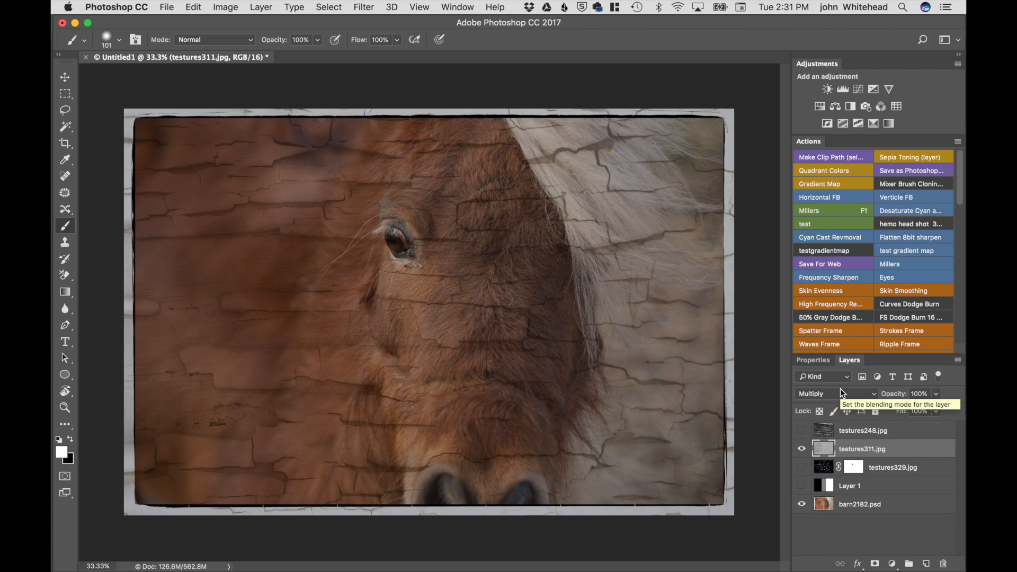
Step: Switch to the Move tool and cycle the testures311.jpg layer's blend mode forward to Color Burn
{"action": "key", "text": "shift+plus"}
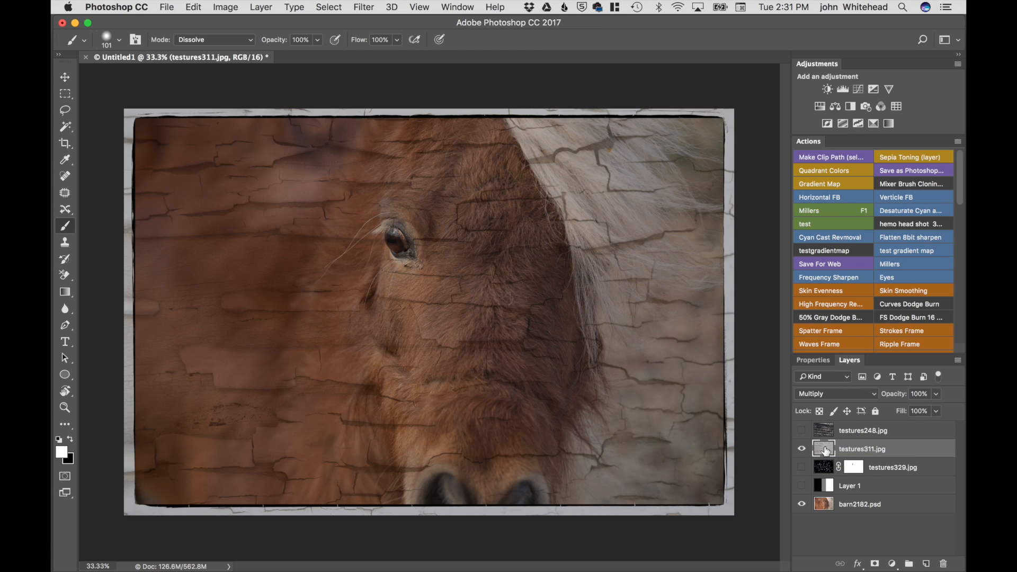
{"action": "key", "text": "shift+plus"}
{"action": "left_click", "coordinate": [73, 75]}
{"action": "key", "text": "shift+plus"}
{"action": "key", "text": "shift+plus"}
{"action": "key", "text": "shift+plus"}
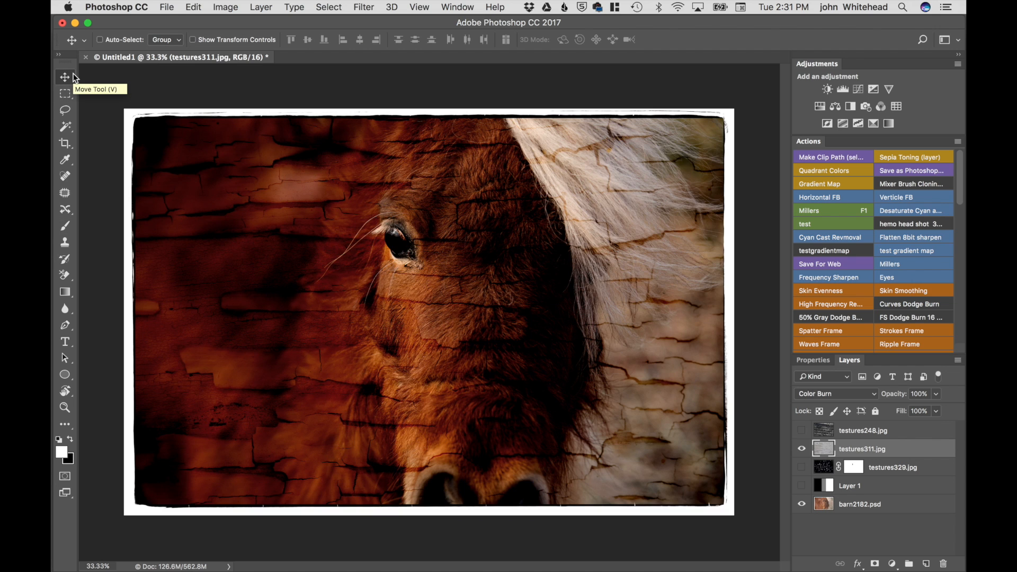
Step: Cycle the texture layer's blend mode forward through Lighten and Linear Dodge (Add) to Overlay
{"action": "key", "text": "shift+plus"}
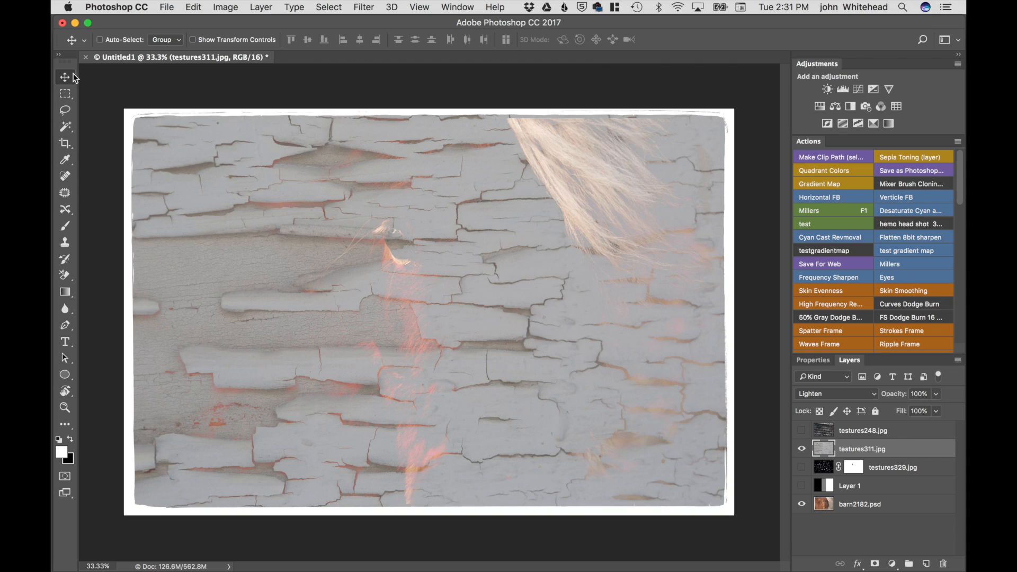
{"action": "key", "text": "shift+plus"}
{"action": "key", "text": "shift+plus"}
{"action": "key", "text": "shift+plus"}
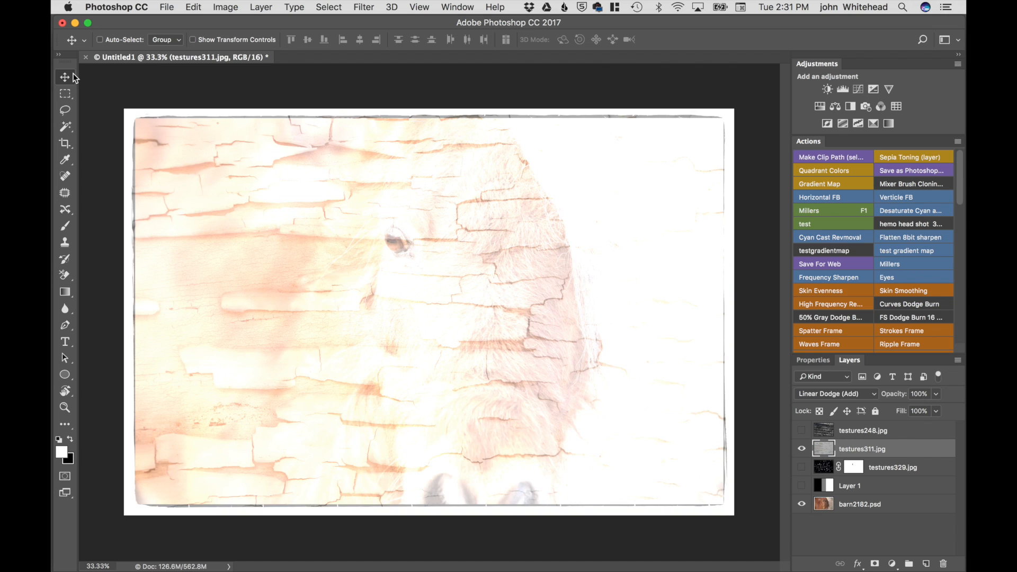
{"action": "key", "text": "shift+plus"}
{"action": "key", "text": "shift+plus"}
{"action": "key", "text": "shift+plus"}
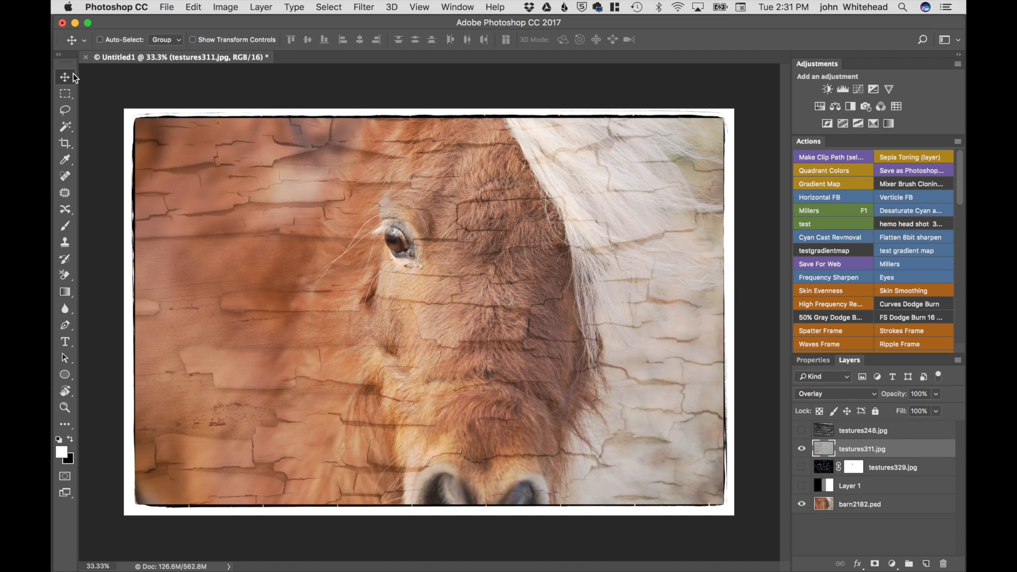
Step: Cycle the texture layer's blend mode forward through Vivid Light and Pin Light to Difference
{"action": "key", "text": "shift+plus"}
{"action": "key", "text": "shift+plus"}
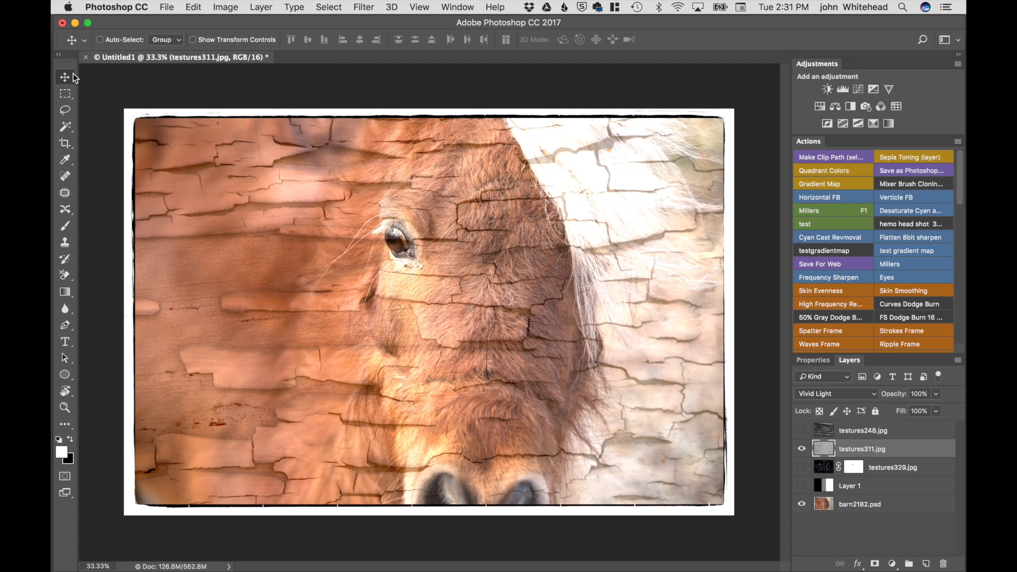
{"action": "key", "text": "shift+plus"}
{"action": "key", "text": "shift+plus"}
{"action": "key", "text": "shift+plus"}
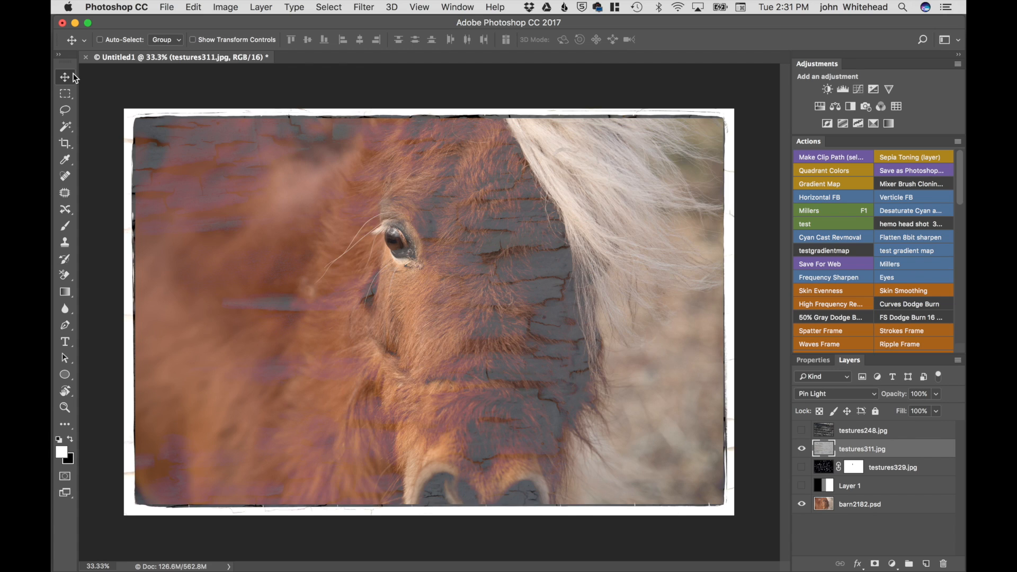
{"action": "key", "text": "shift+plus"}
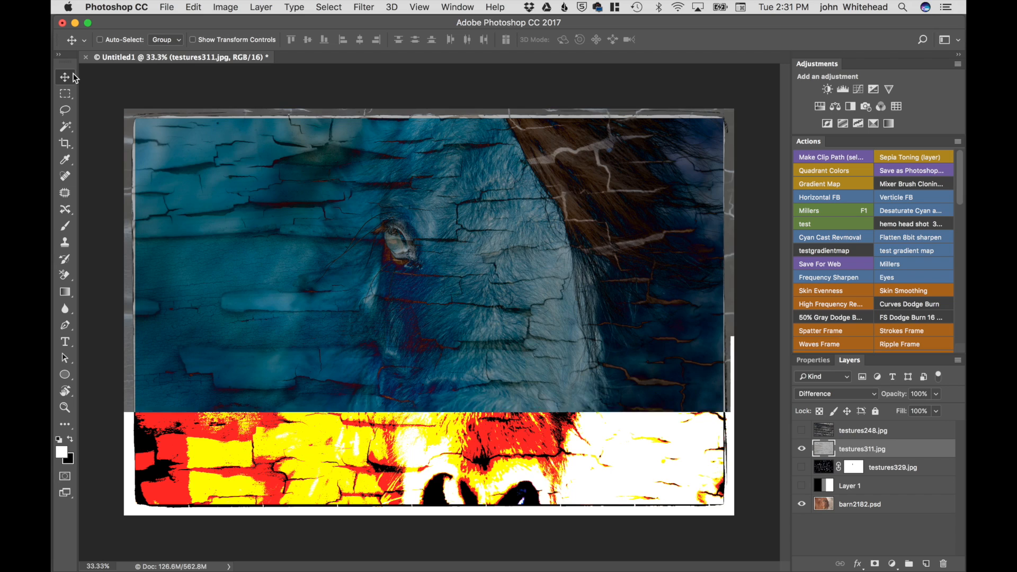
Step: Cycle the texture layer's blend mode forward through Exclusion and Subtract to Color
{"action": "key", "text": "shift+plus"}
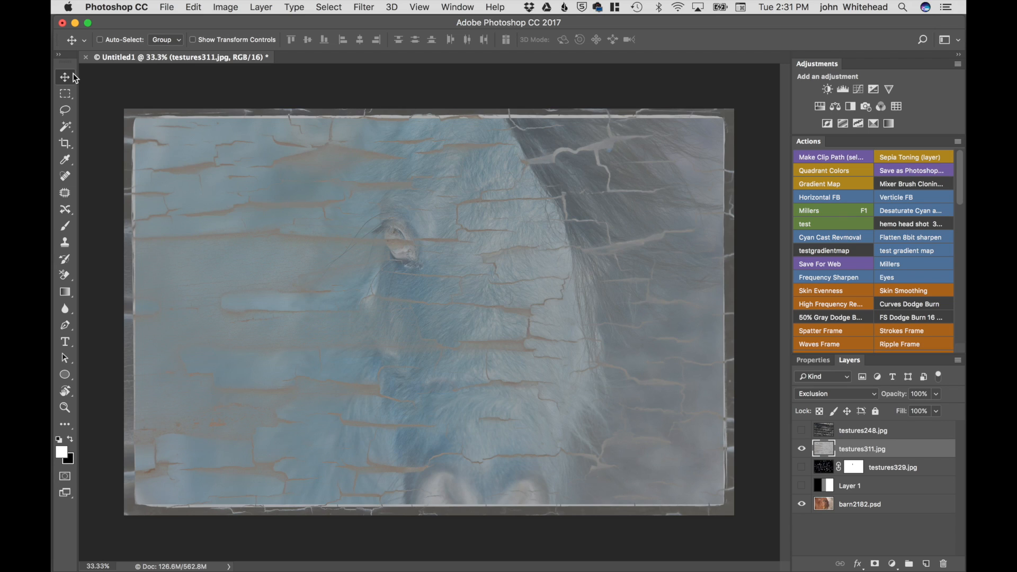
{"action": "key", "text": "shift+plus"}
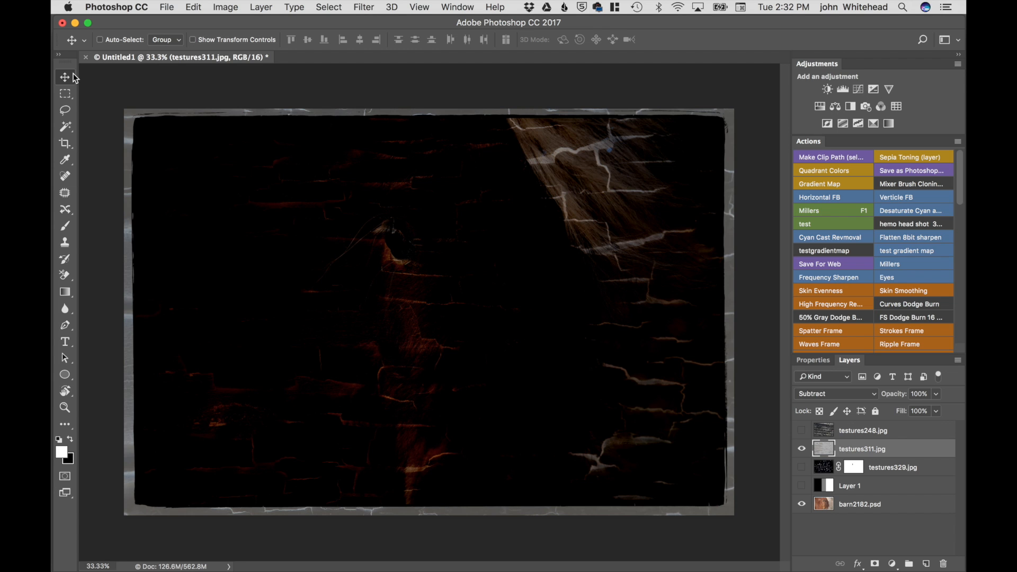
{"action": "key", "text": "shift+plus"}
{"action": "key", "text": "shift+plus"}
{"action": "key", "text": "shift+plus"}
{"action": "key", "text": "shift+plus"}
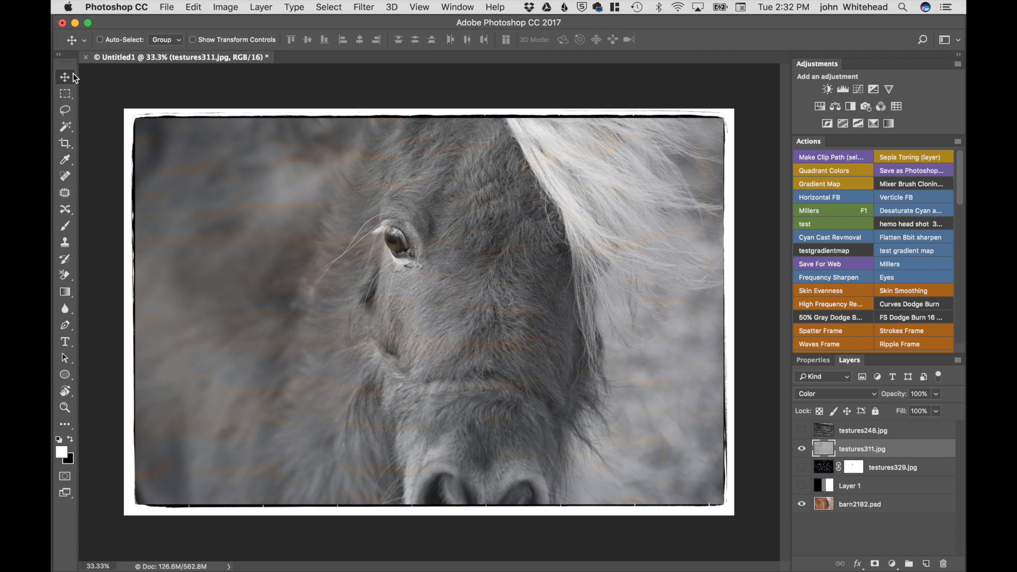
Step: Cycle the texture layer's blend mode on to Dissolve, step back through Normal to Luminosity, and return to Dissolve
{"action": "key", "text": "shift+plus"}
{"action": "key", "text": "shift+plus"}
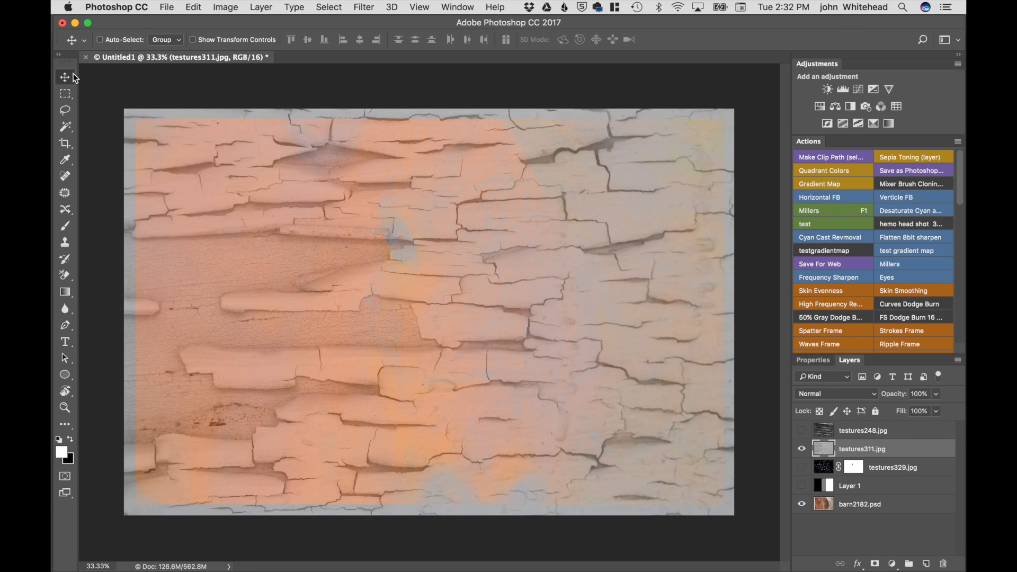
{"action": "key", "text": "shift+plus"}
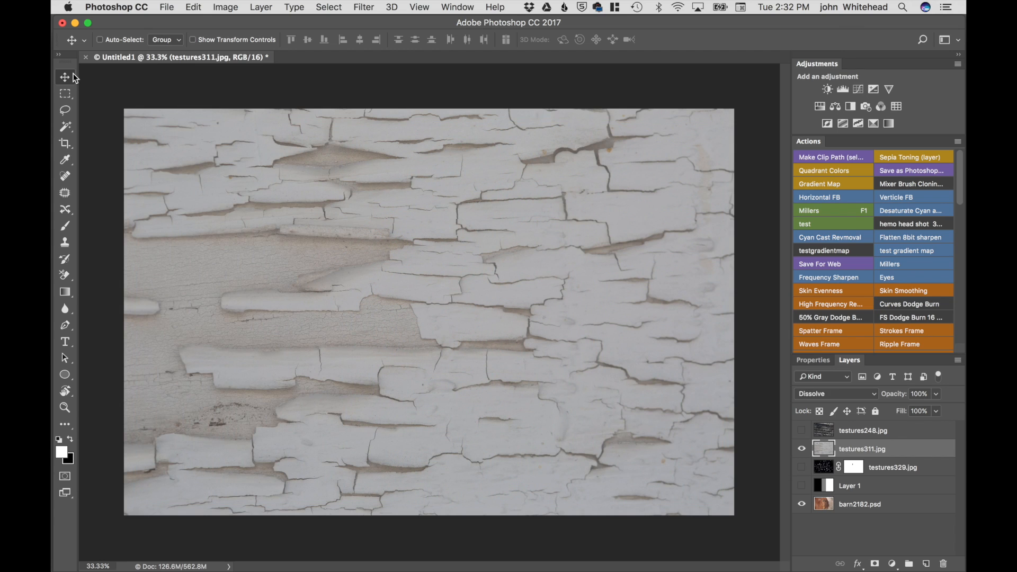
{"action": "key", "text": "shift+minus"}
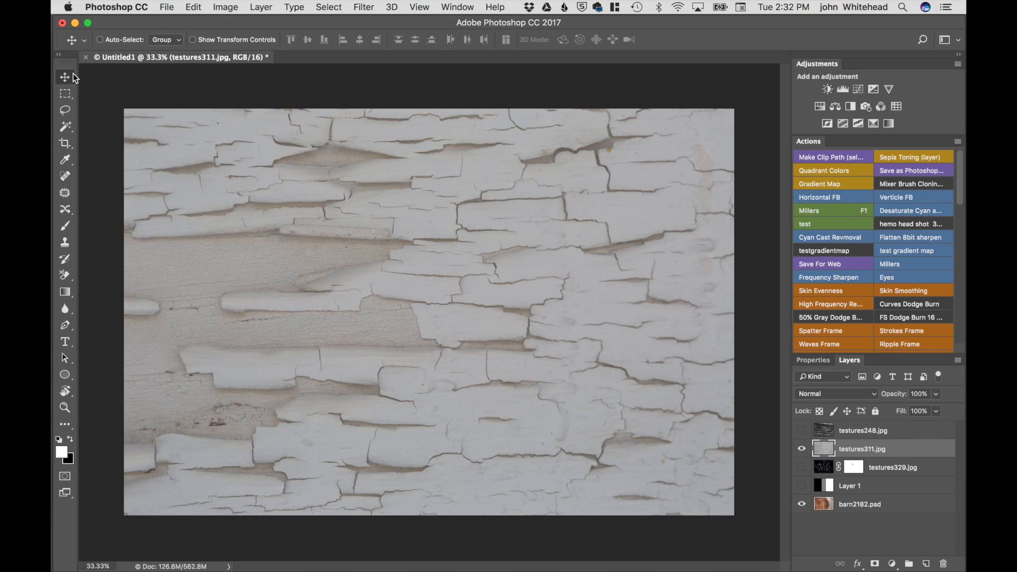
{"action": "key", "text": "shift+minus"}
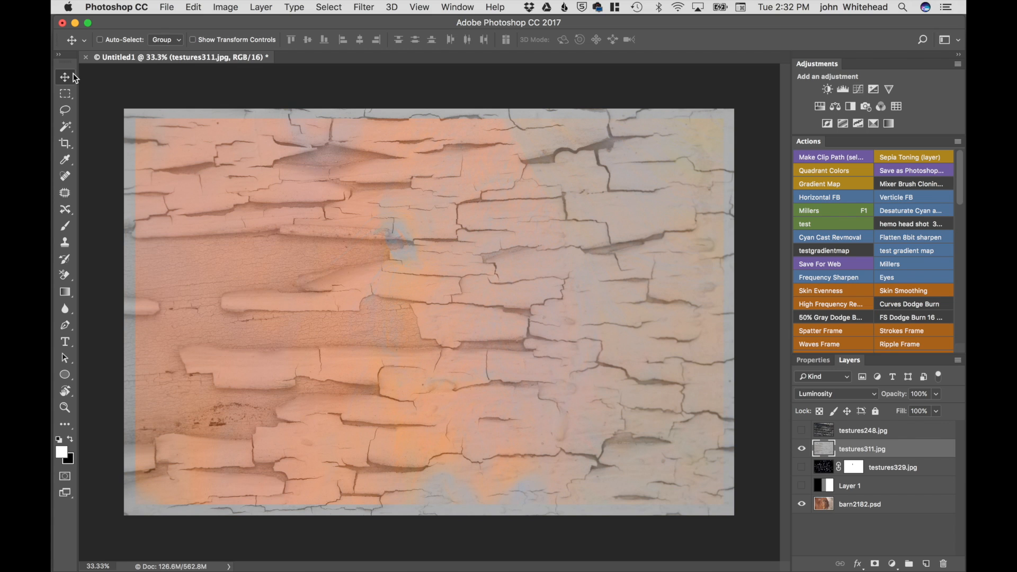
{"action": "key", "text": "shift+plus"}
{"action": "key", "text": "shift+plus"}
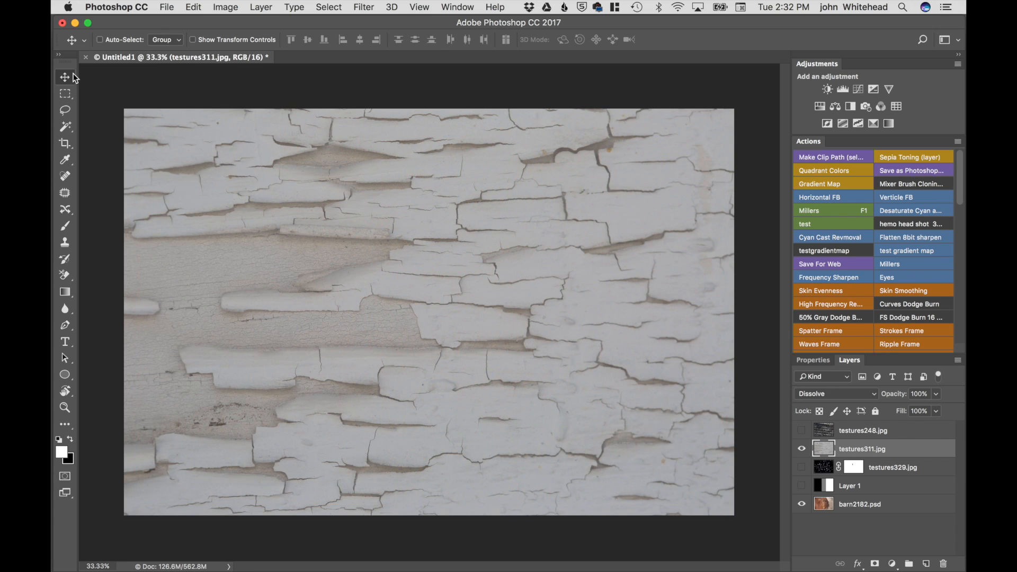
Step: Cycle the testures311.jpg layer's blend mode forward through Darken to Multiply and hide the layer
{"action": "key", "text": "shift+plus"}
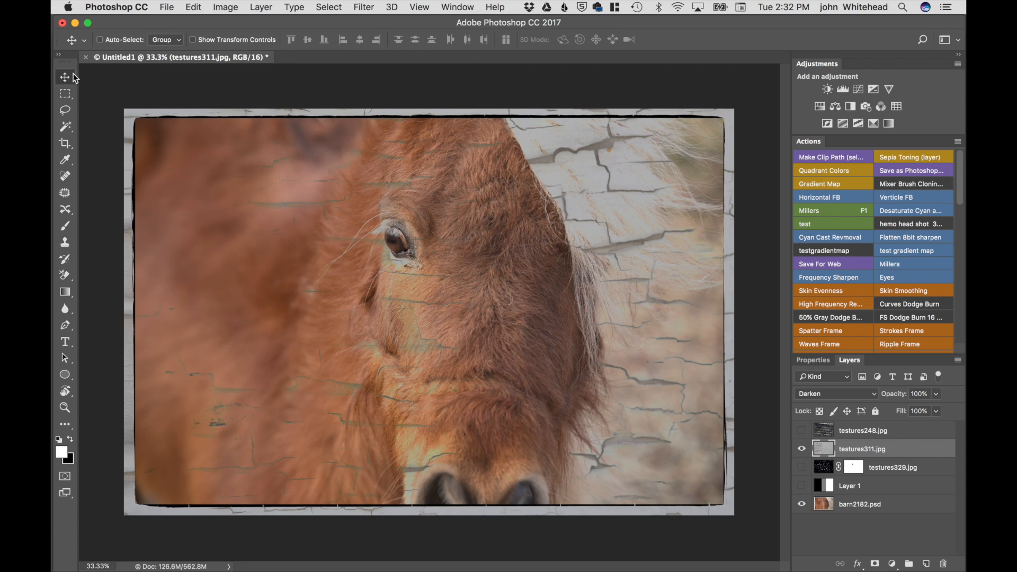
{"action": "key", "text": "shift+plus"}
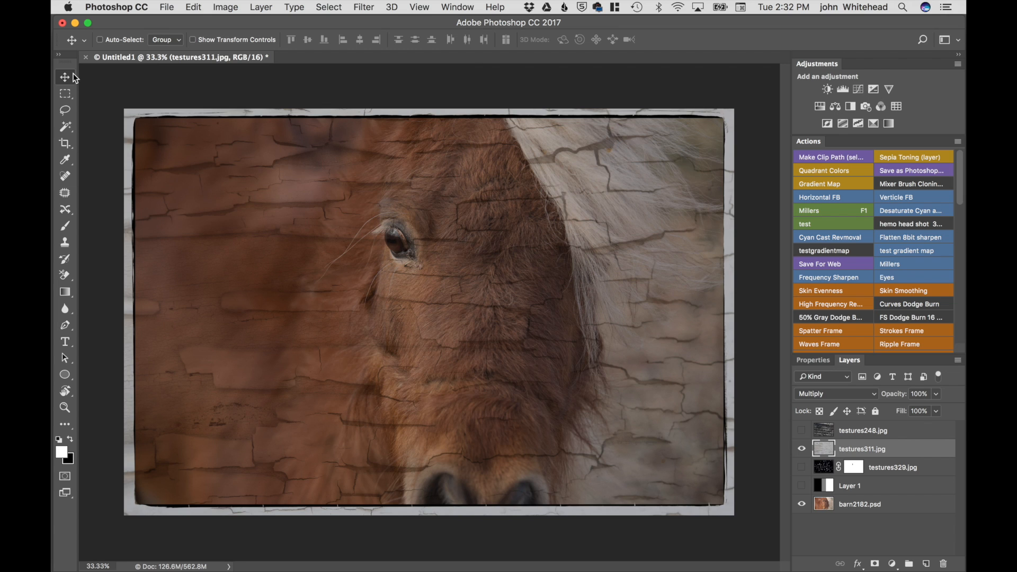
{"action": "left_click", "coordinate": [802, 449]}
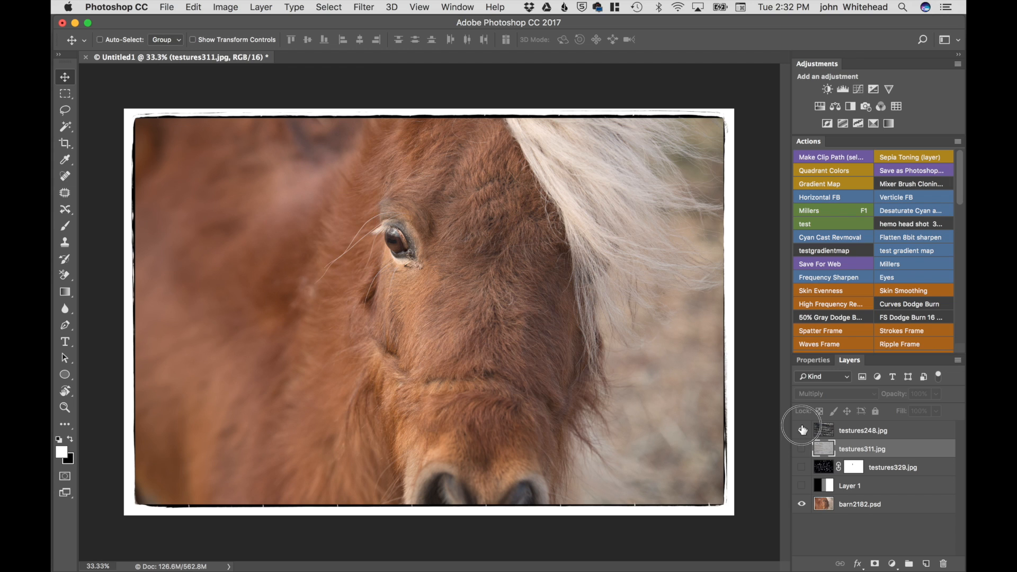
Step: Show and select the testures248.jpg texture layer and set its blend mode to Overlay
{"action": "left_click", "coordinate": [801, 430]}
{"action": "left_click", "coordinate": [831, 432]}
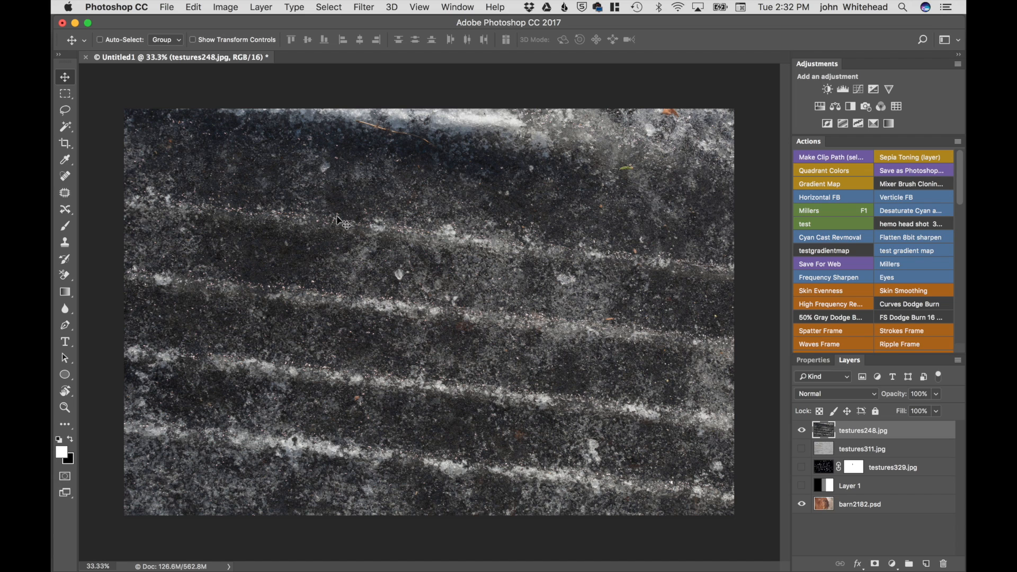
{"action": "left_click", "coordinate": [868, 394]}
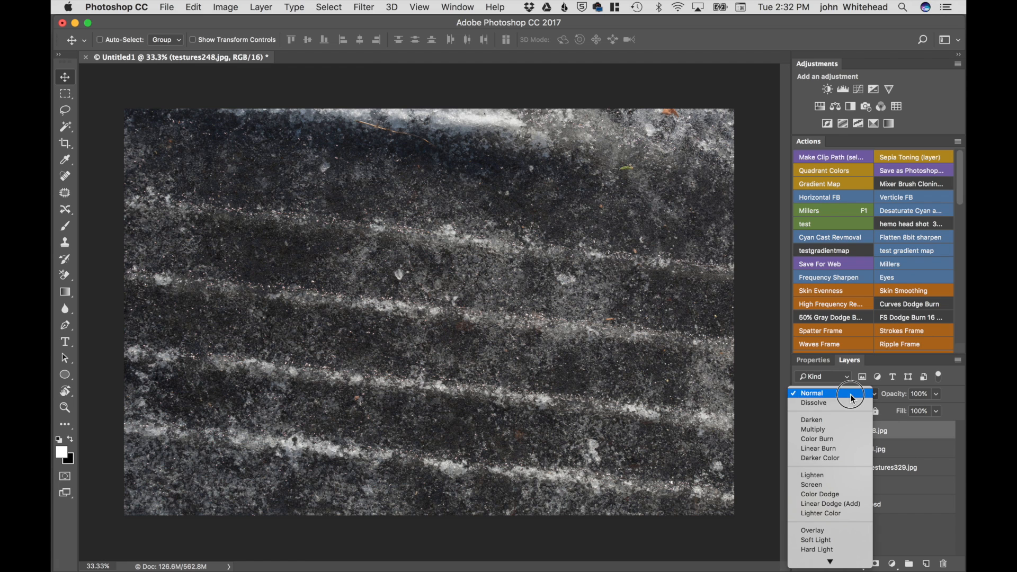
{"action": "left_click", "coordinate": [849, 531]}
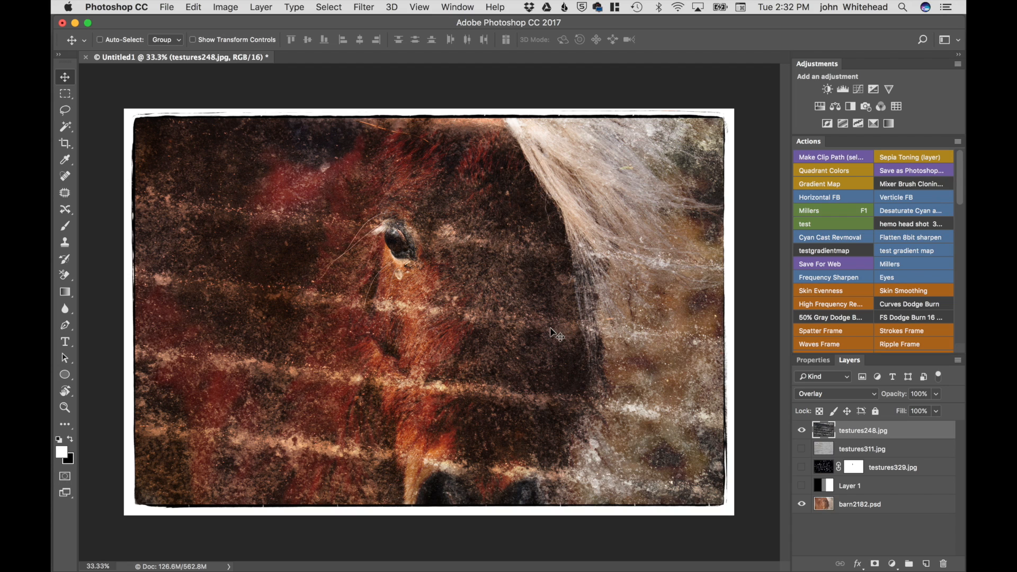
Step: Try the Screen and Multiply blend modes on the testures248.jpg layer
{"action": "left_click", "coordinate": [849, 390]}
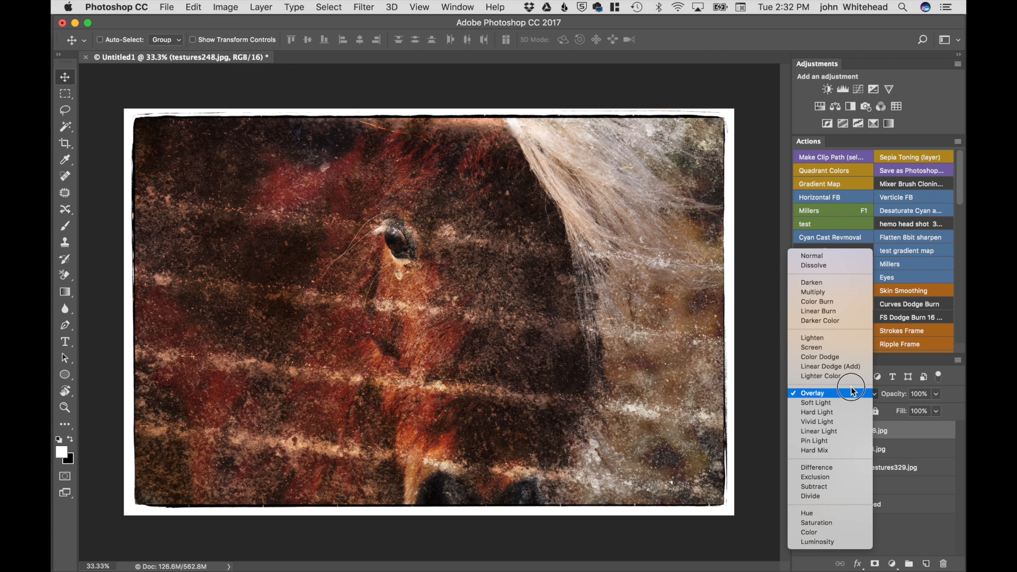
{"action": "left_click", "coordinate": [849, 345]}
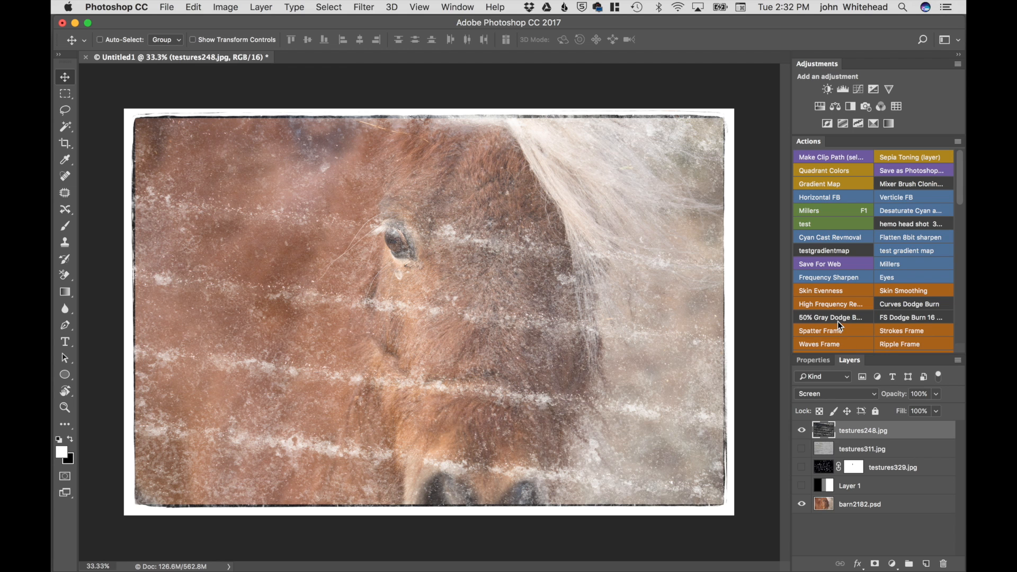
{"action": "left_click", "coordinate": [849, 393]}
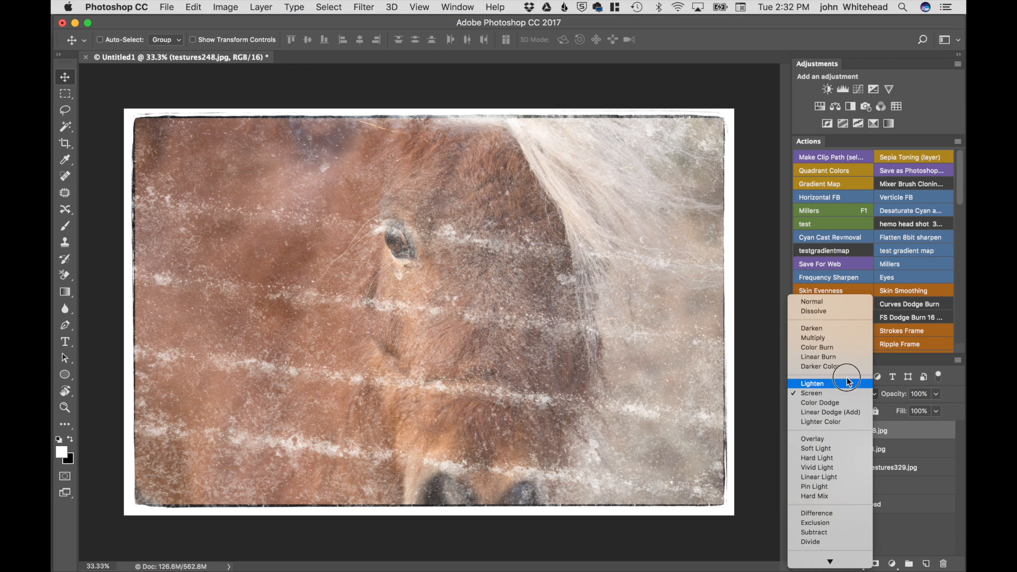
{"action": "left_click", "coordinate": [839, 338]}
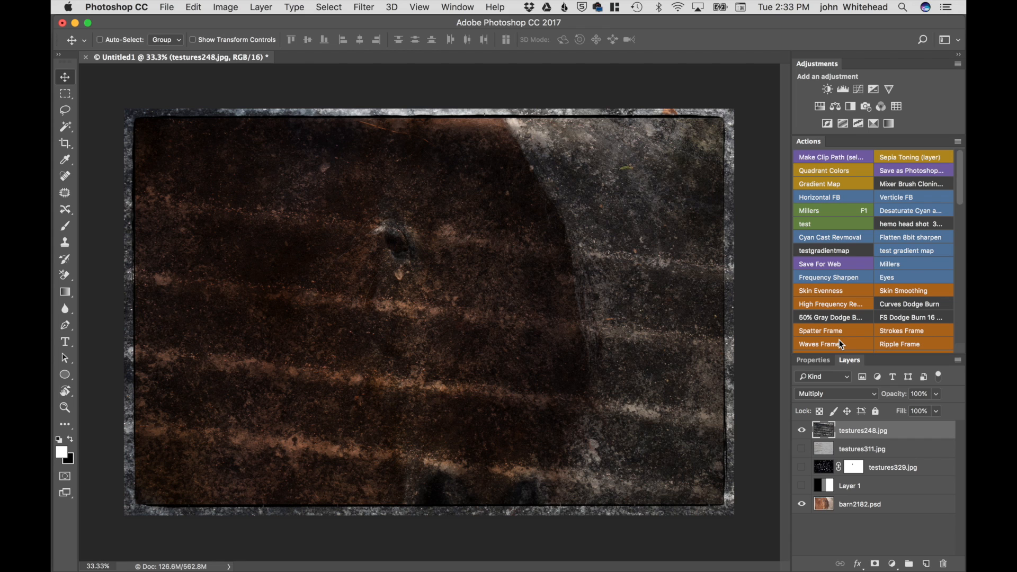
Step: Try Darken on the testures248.jpg layer and switch its blend mode to Difference
{"action": "left_click", "coordinate": [842, 393]}
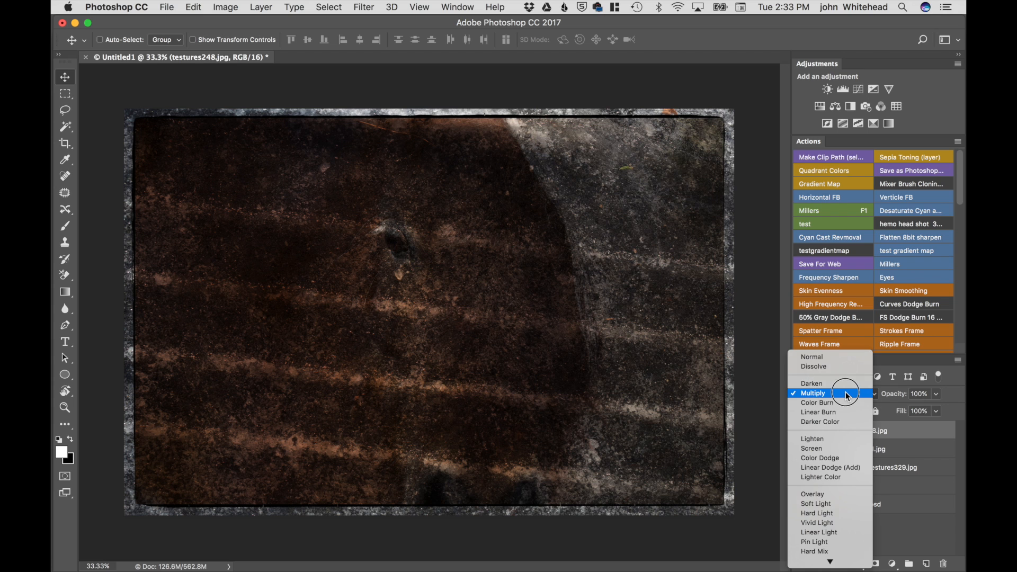
{"action": "left_click", "coordinate": [844, 385]}
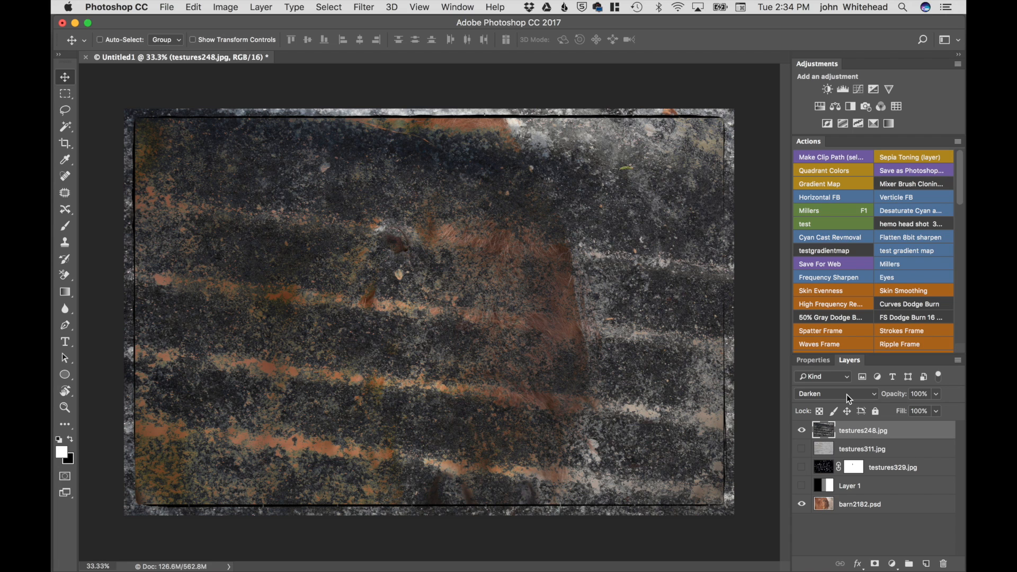
{"action": "left_click", "coordinate": [846, 395]}
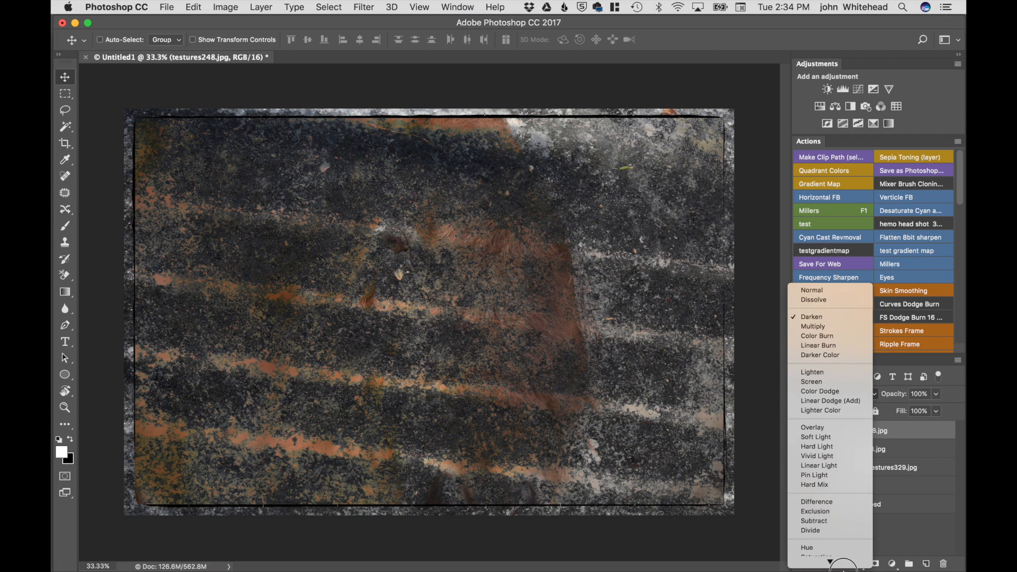
{"action": "left_click", "coordinate": [830, 485]}
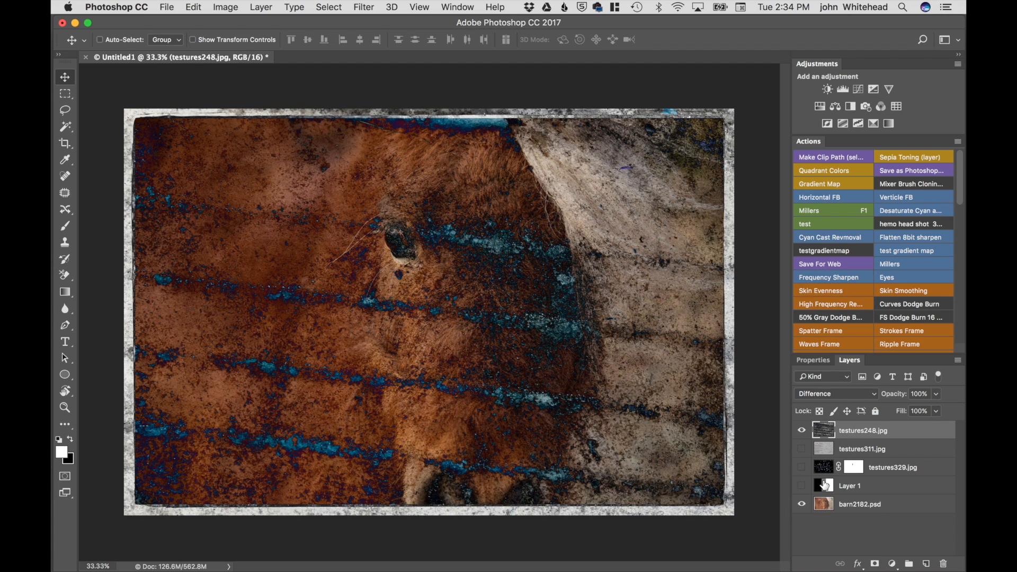